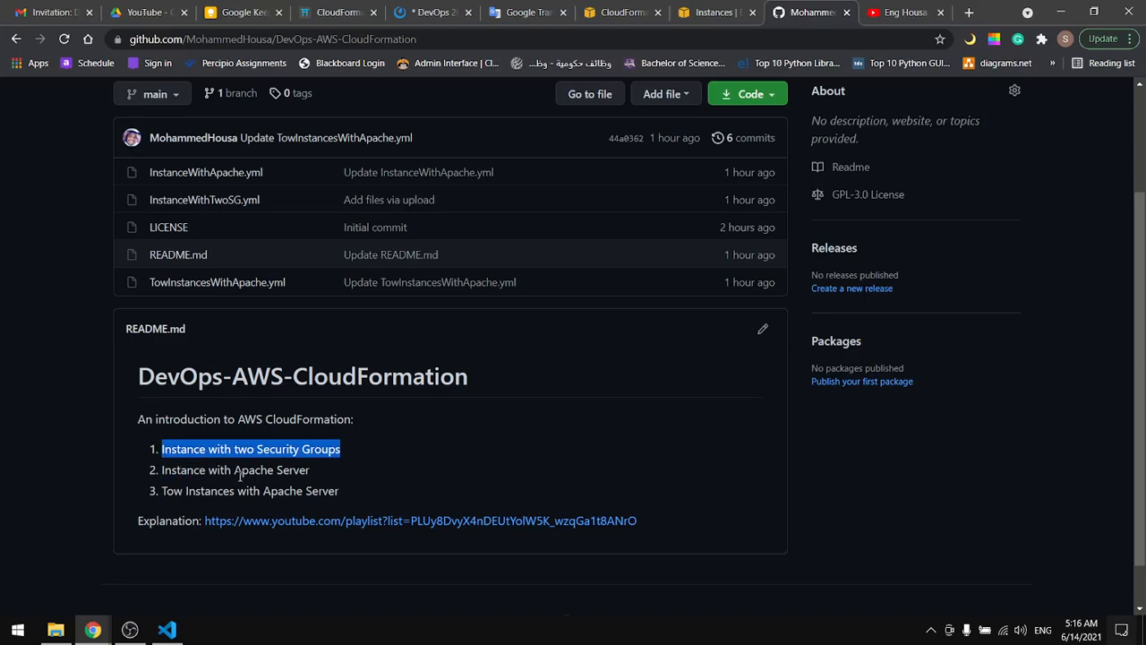
# Step: Download the DevOps-AWS-CloudFormation repository as a ZIP archive
pyautogui.moveTo(312, 470); pyautogui.dragTo(161, 480)
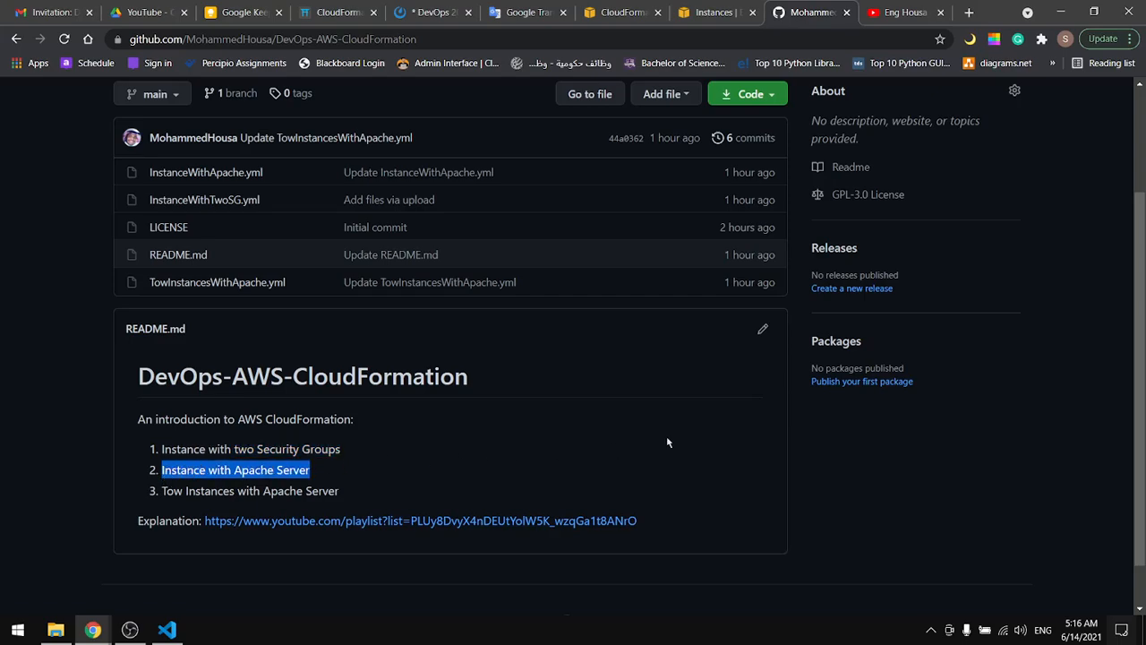
pyautogui.click(704, 442)
pyautogui.click(748, 94)
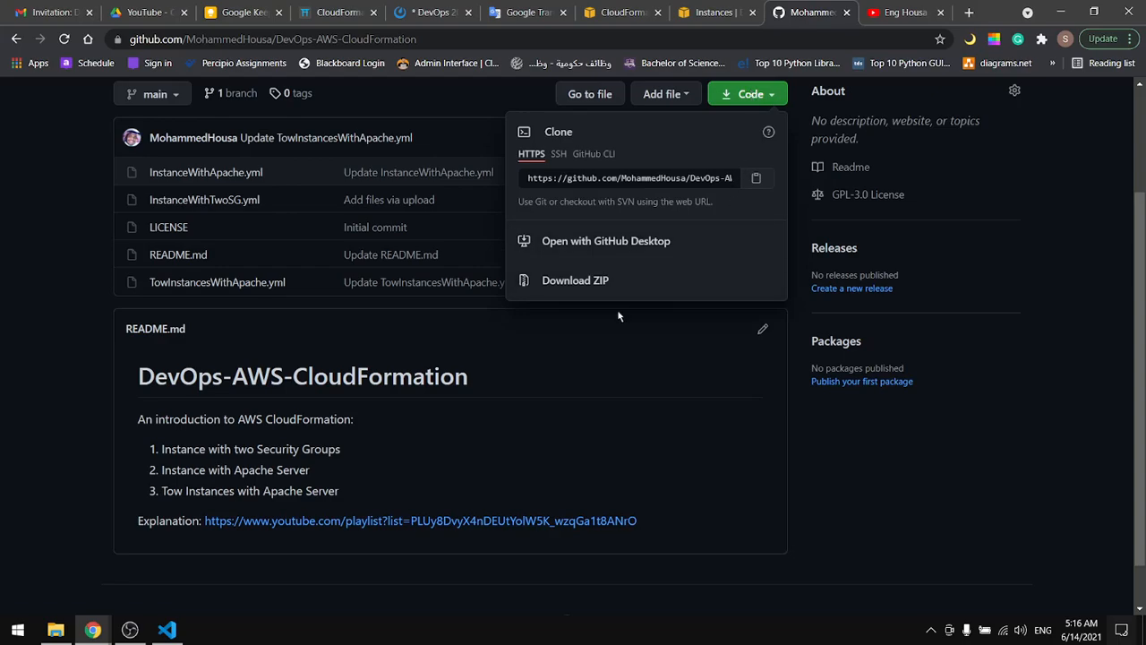
pyautogui.click(545, 289)
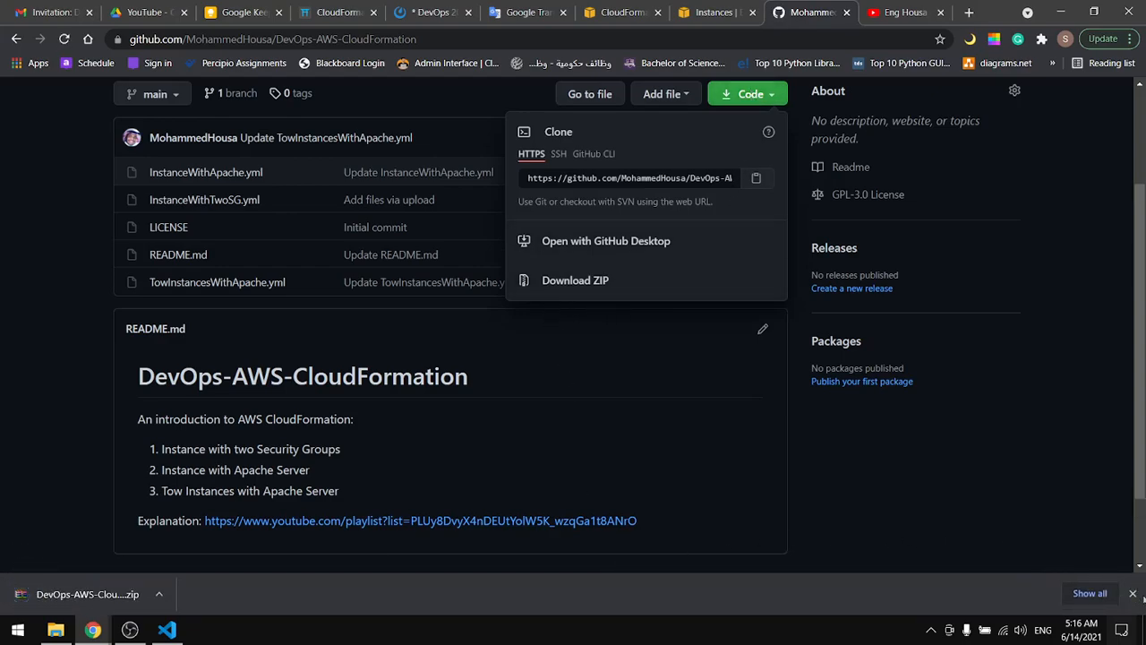
pyautogui.click(1133, 594)
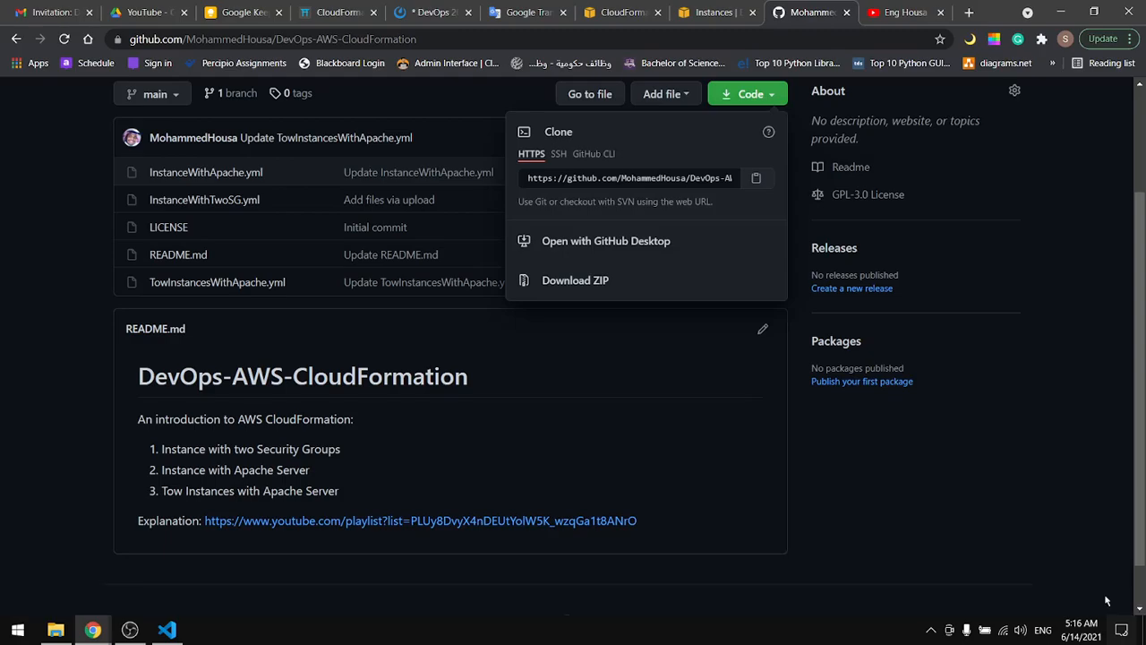
# Step: Switch to File Explorer and extract DevOps-AWS-CloudFormation-main.zip directly into the Downloads folder
pyautogui.click(55, 630)
pyautogui.click(842, 219)
pyautogui.rightClick(846, 218)
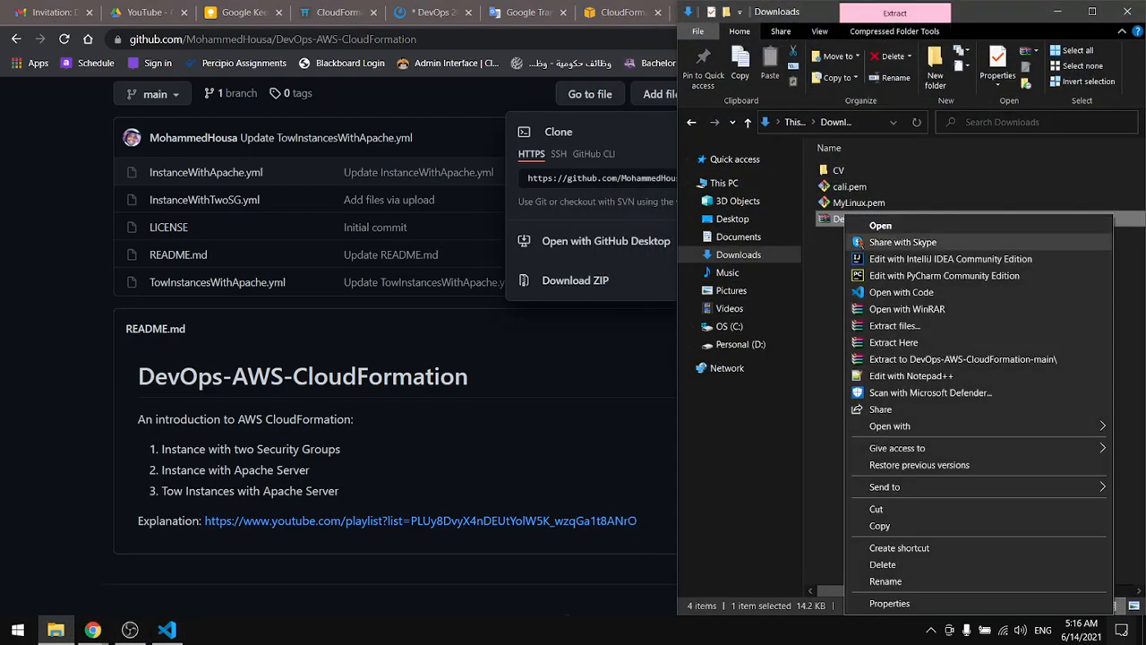
pyautogui.click(887, 342)
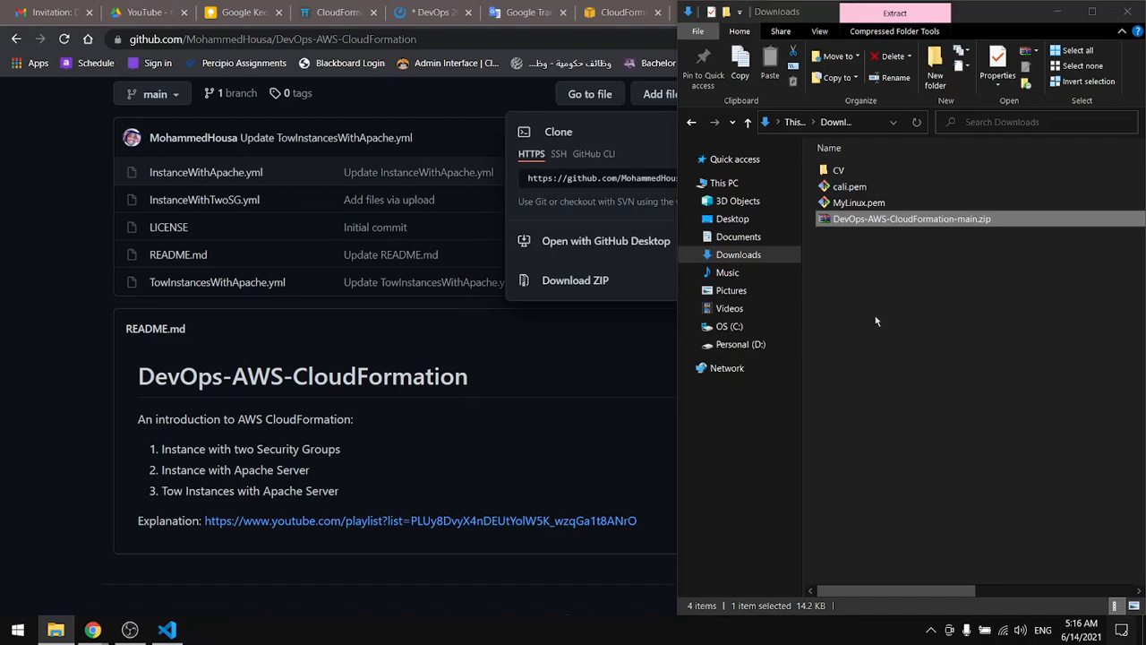
# Step: Open InstanceWithApache.yml from the extracted DevOps-AWS-CloudFormation-main folder in Visual Studio Code
pyautogui.doubleClick(867, 235)
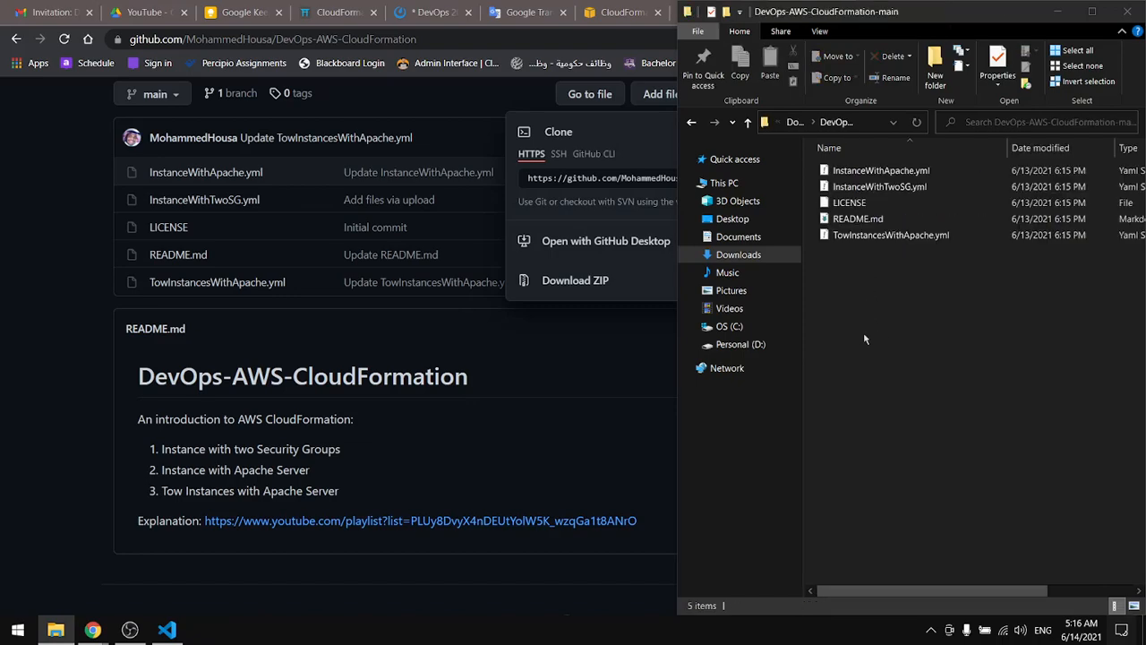
pyautogui.doubleClick(870, 172)
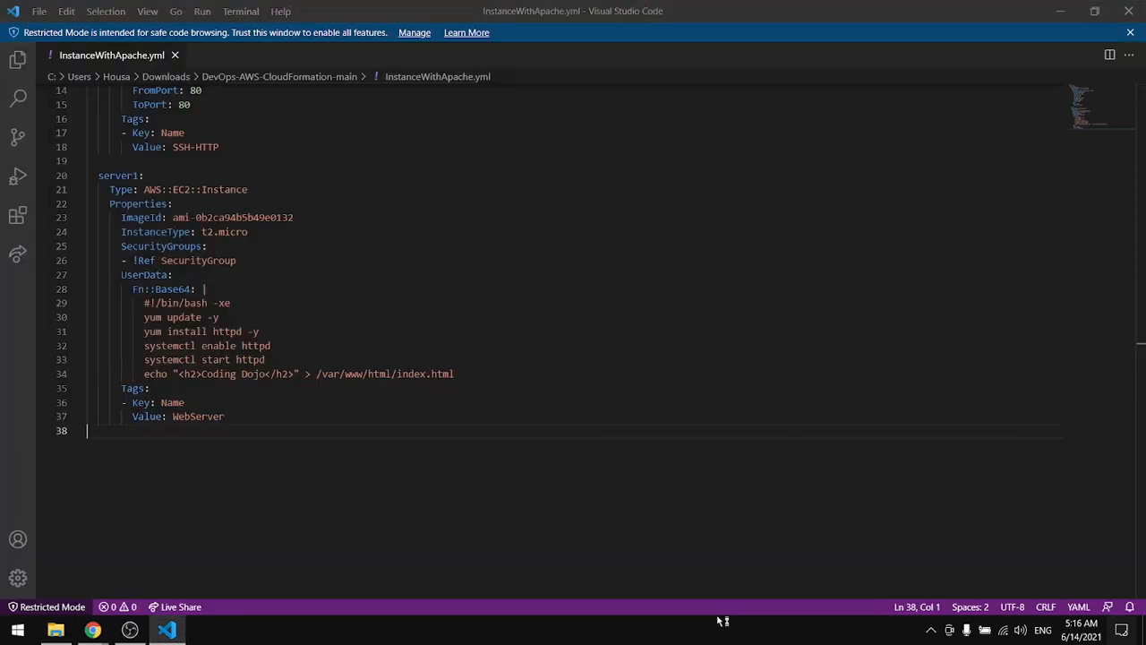
pyautogui.scroll(4, 389, 405)
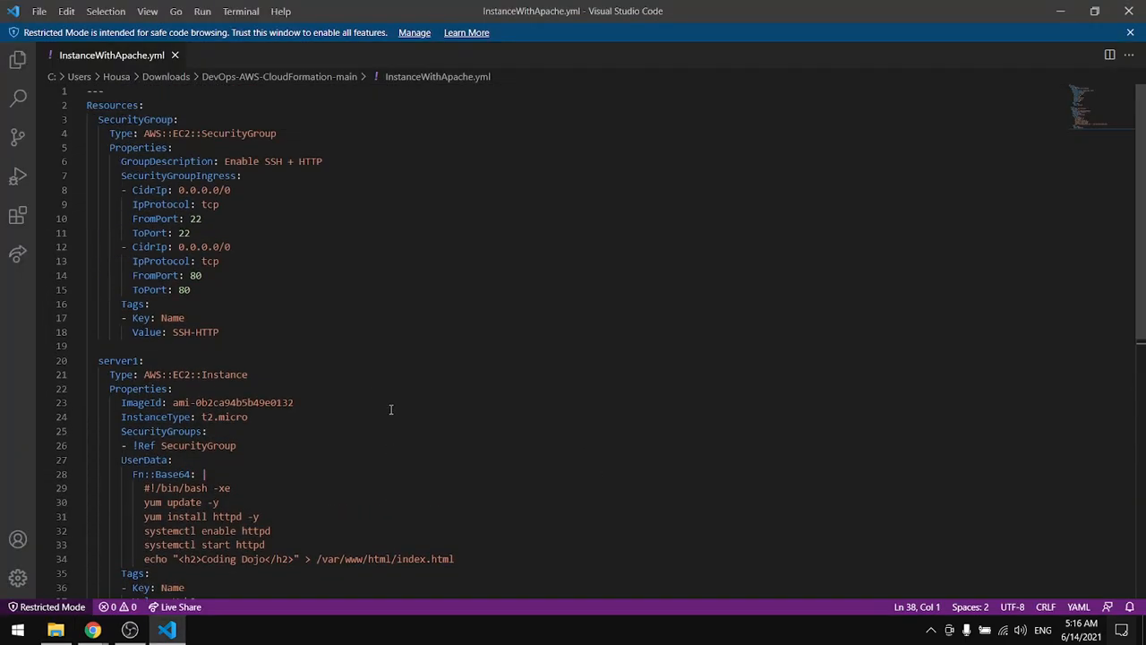
# Step: Examine the SecurityGroup resource's type, properties and group description in the template
pyautogui.click(439, 296)
pyautogui.click(382, 363)
pyautogui.click(334, 329)
pyautogui.click(285, 346)
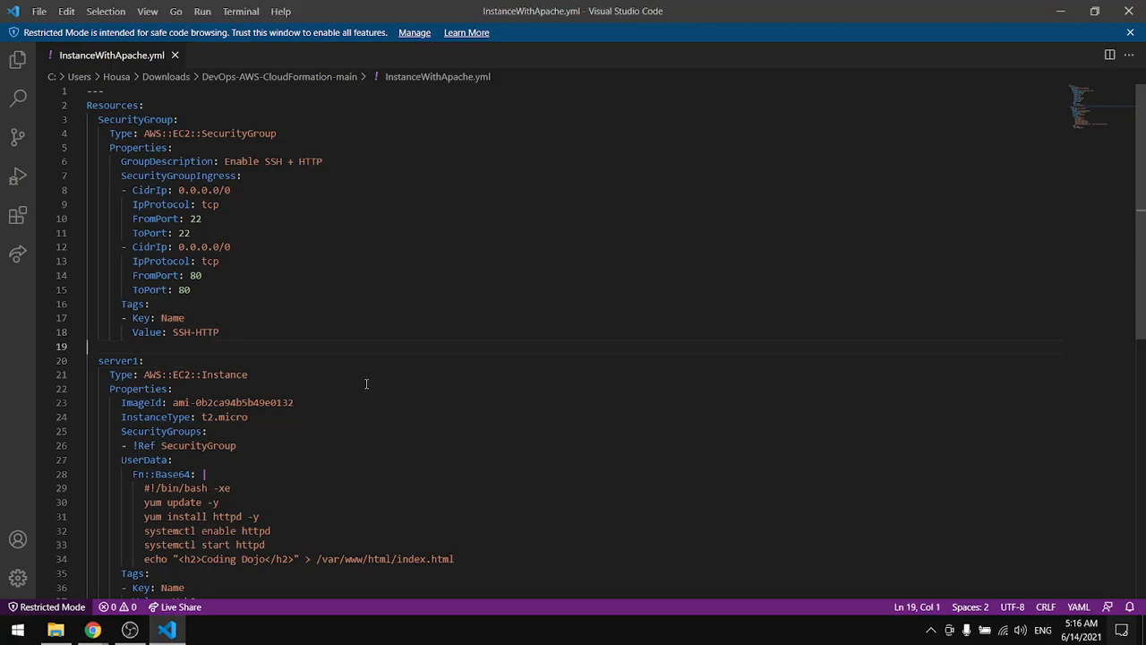
pyautogui.doubleClick(118, 106)
pyautogui.doubleClick(132, 119)
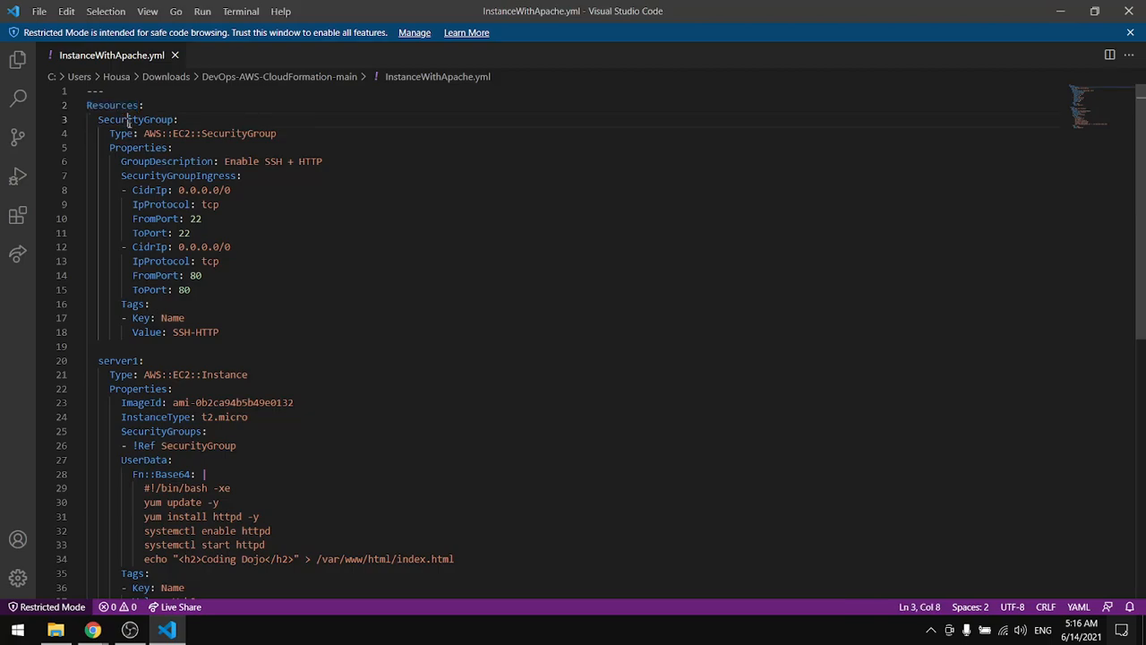
pyautogui.doubleClick(232, 133)
pyautogui.doubleClick(141, 147)
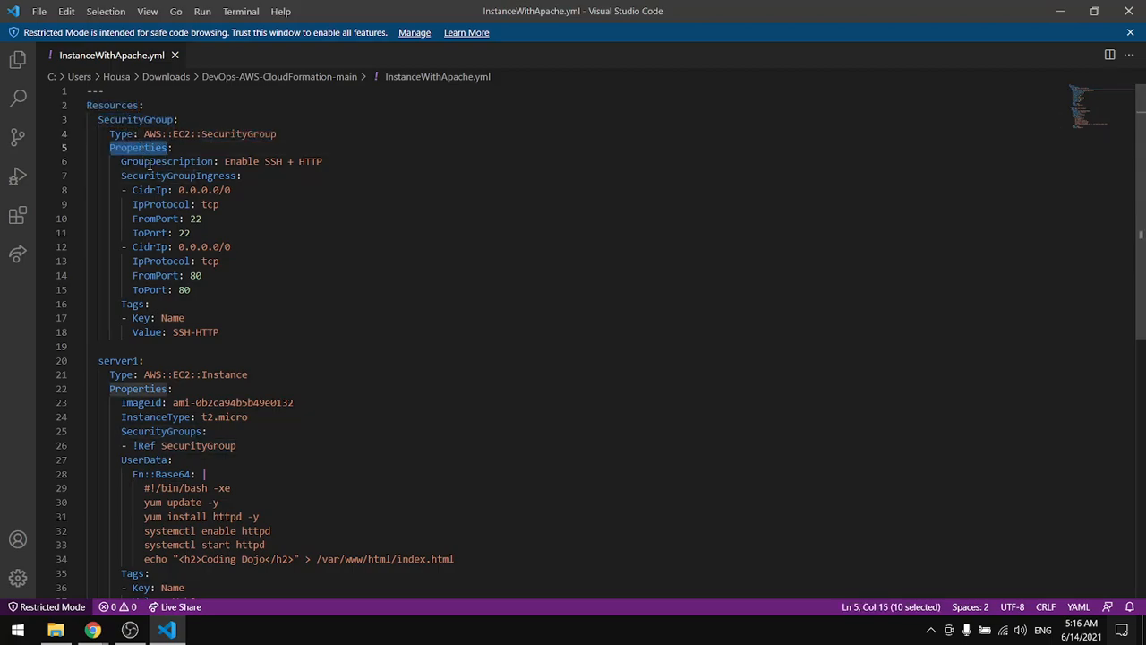
pyautogui.doubleClick(158, 162)
pyautogui.moveTo(322, 163); pyautogui.dragTo(224, 162)
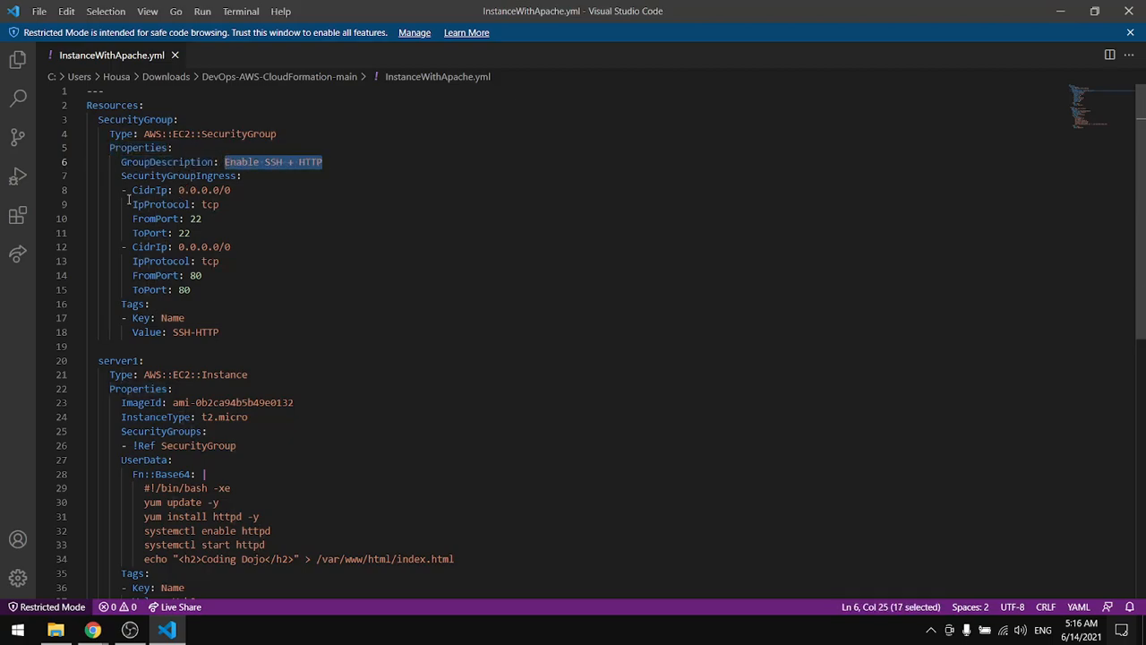
# Step: Review the security group's ingress rules, including ports and CIDR ranges, and its Name tag
pyautogui.moveTo(113, 190); pyautogui.dragTo(208, 294)
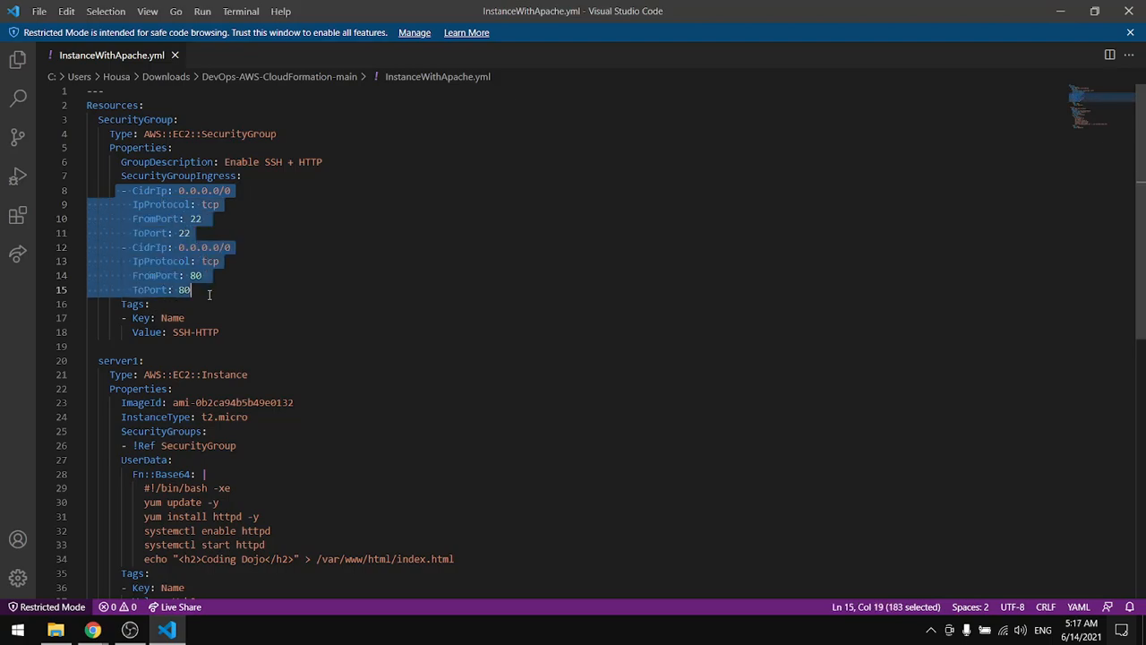
pyautogui.click(201, 219)
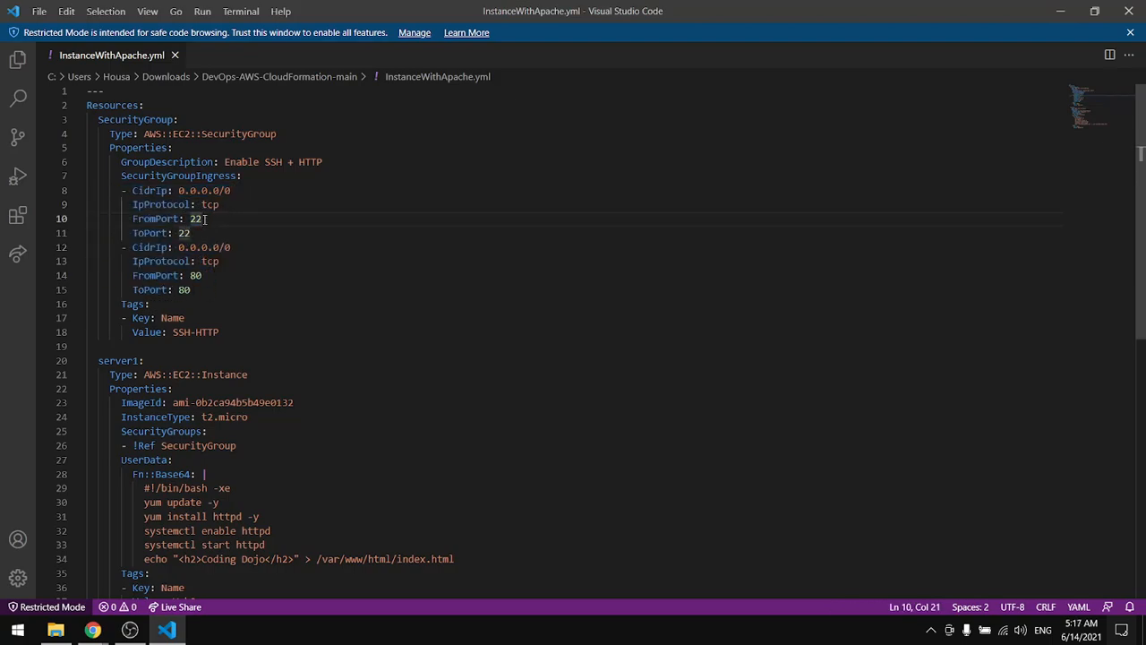
pyautogui.click(208, 276)
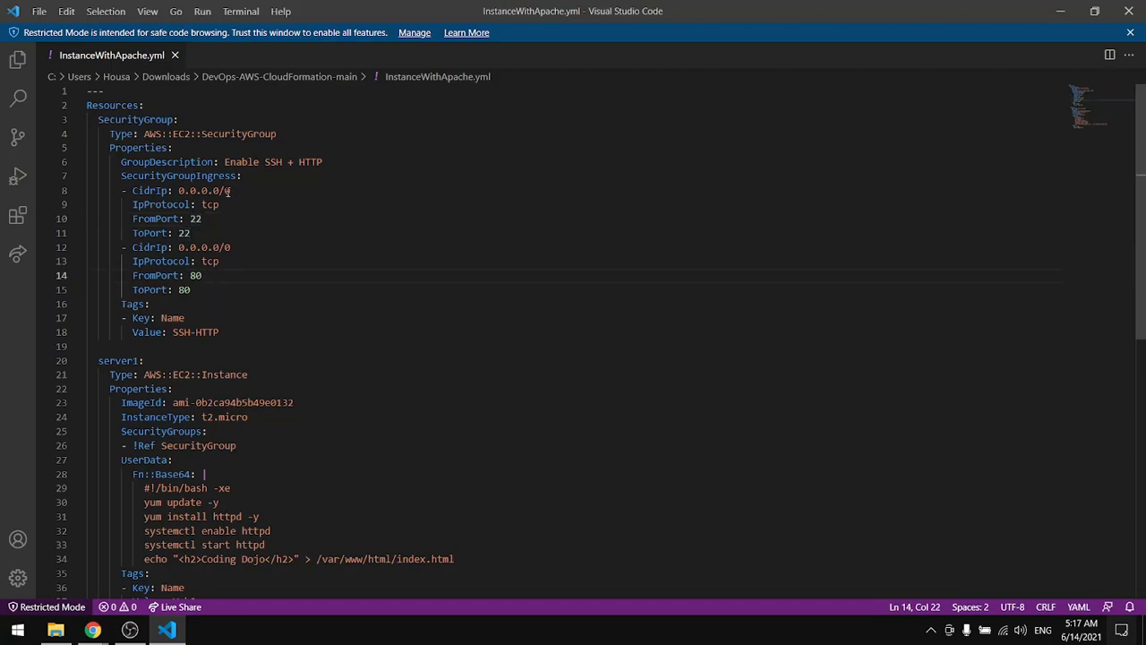
pyautogui.moveTo(233, 190); pyautogui.dragTo(178, 189)
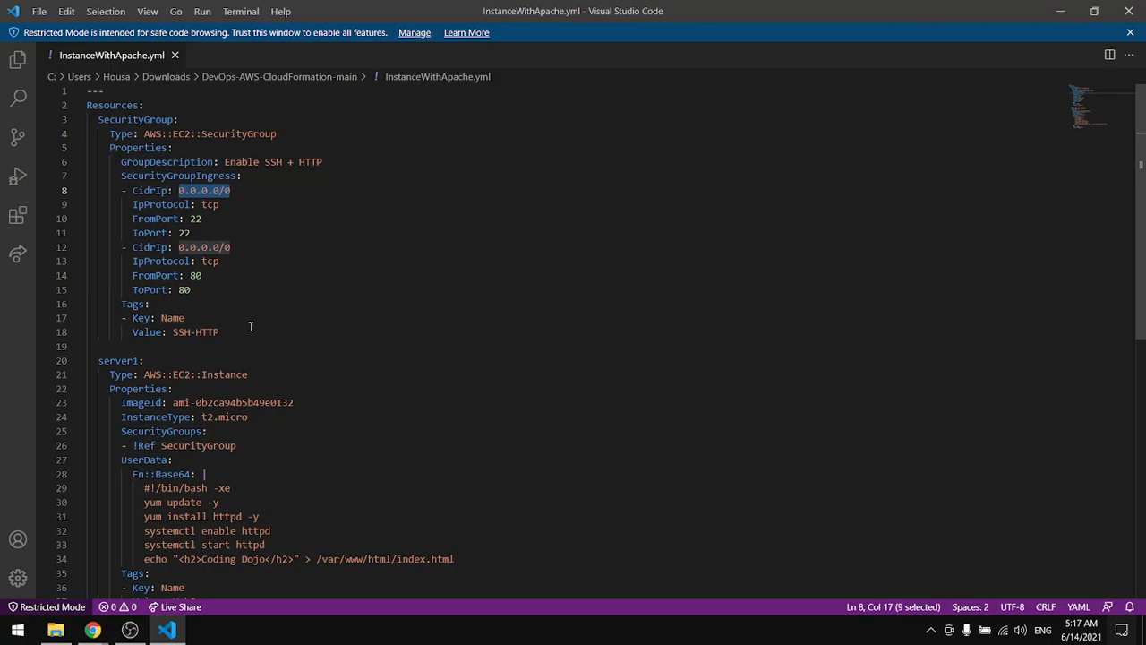
pyautogui.click(248, 337)
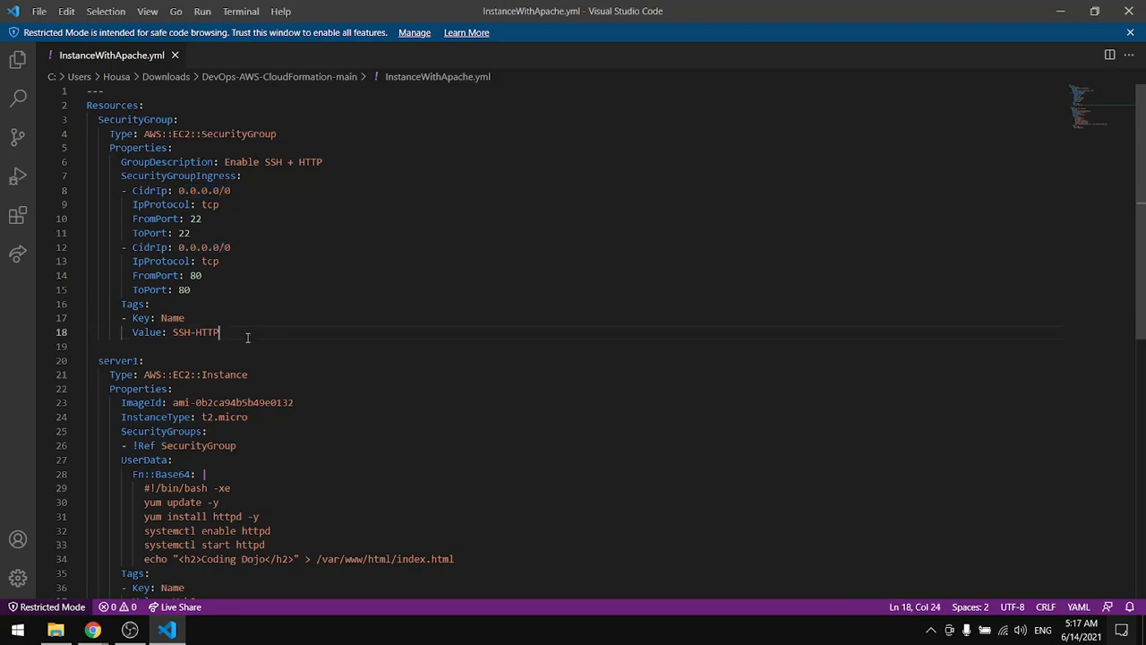
pyautogui.doubleClick(137, 119)
pyautogui.doubleClick(176, 318)
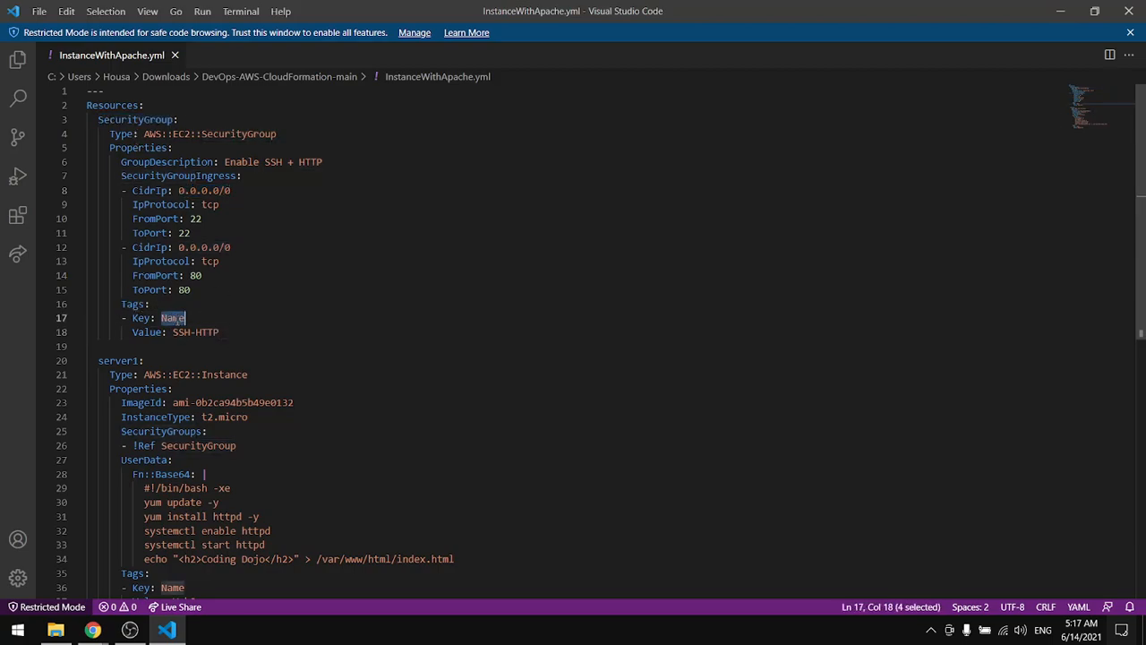
pyautogui.moveTo(221, 332); pyautogui.dragTo(174, 333)
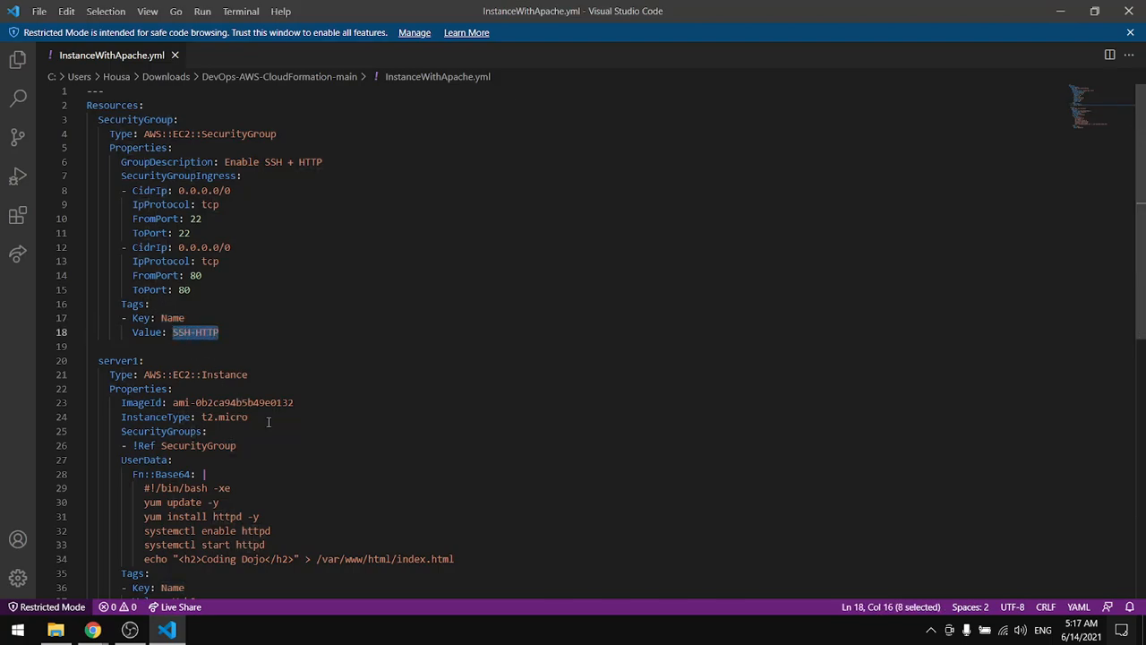
pyautogui.click(250, 340)
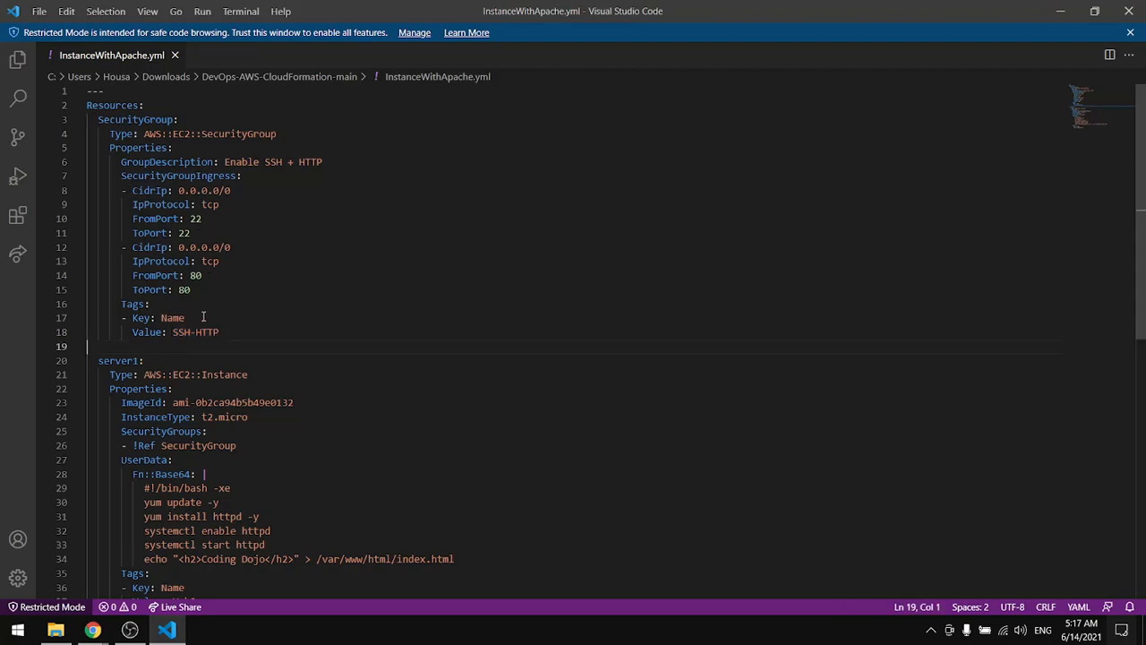
# Step: Examine the server1 resource's type, image ID, instance type and security group reference
pyautogui.scroll(-1, 195, 356)
pyautogui.doubleClick(116, 315)
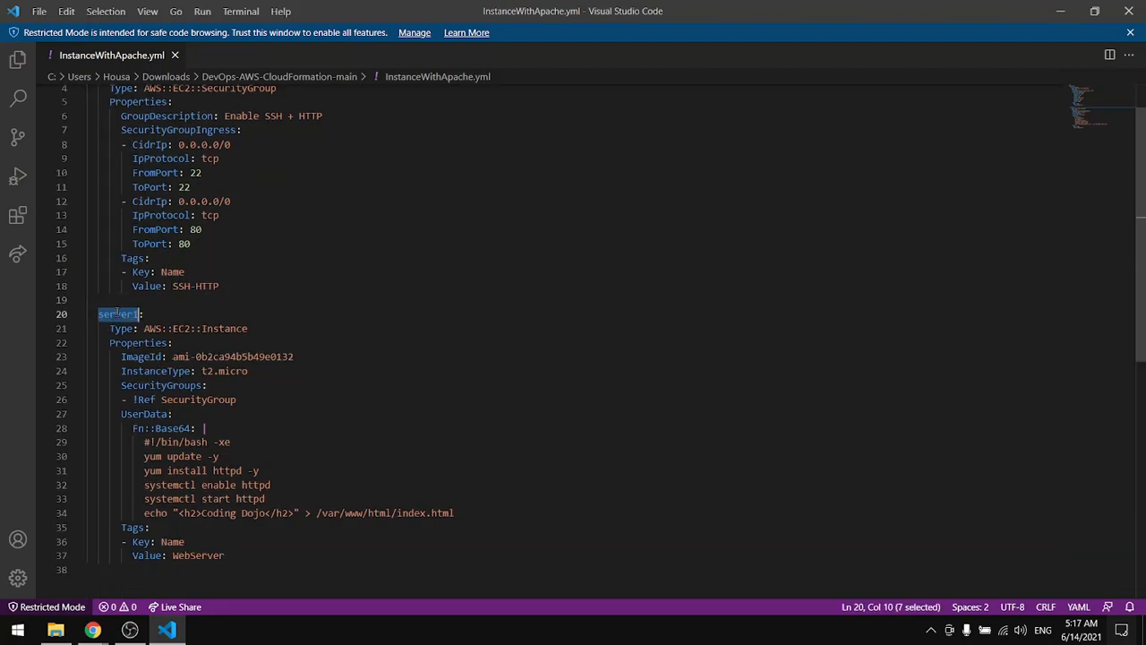
pyautogui.doubleClick(126, 329)
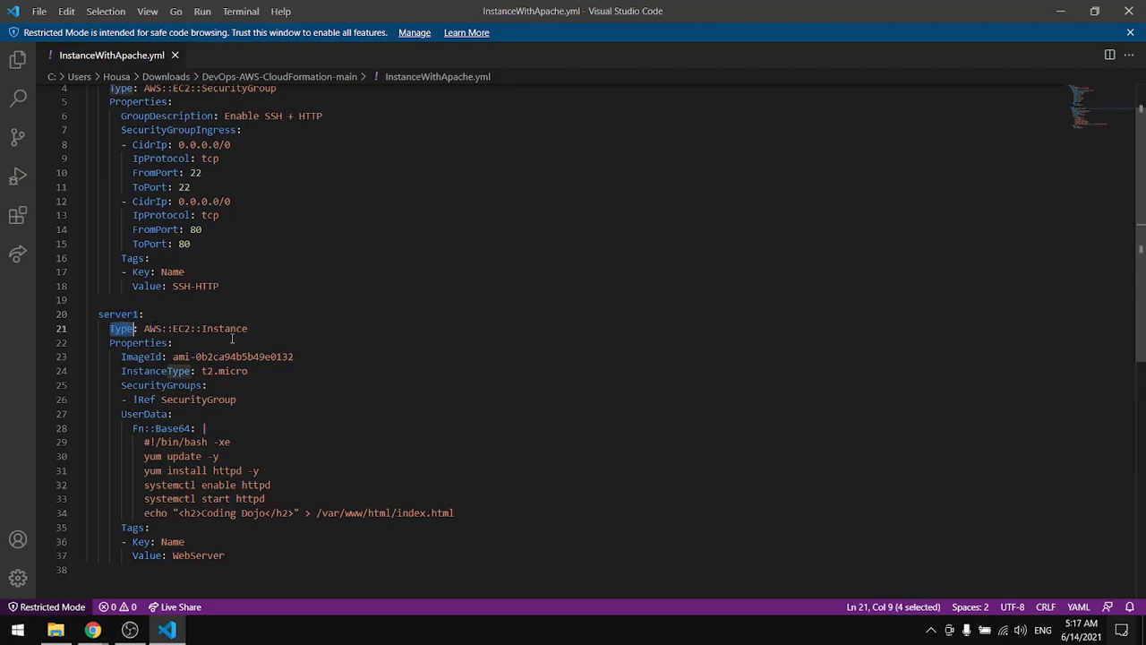
pyautogui.doubleClick(226, 329)
pyautogui.doubleClick(147, 343)
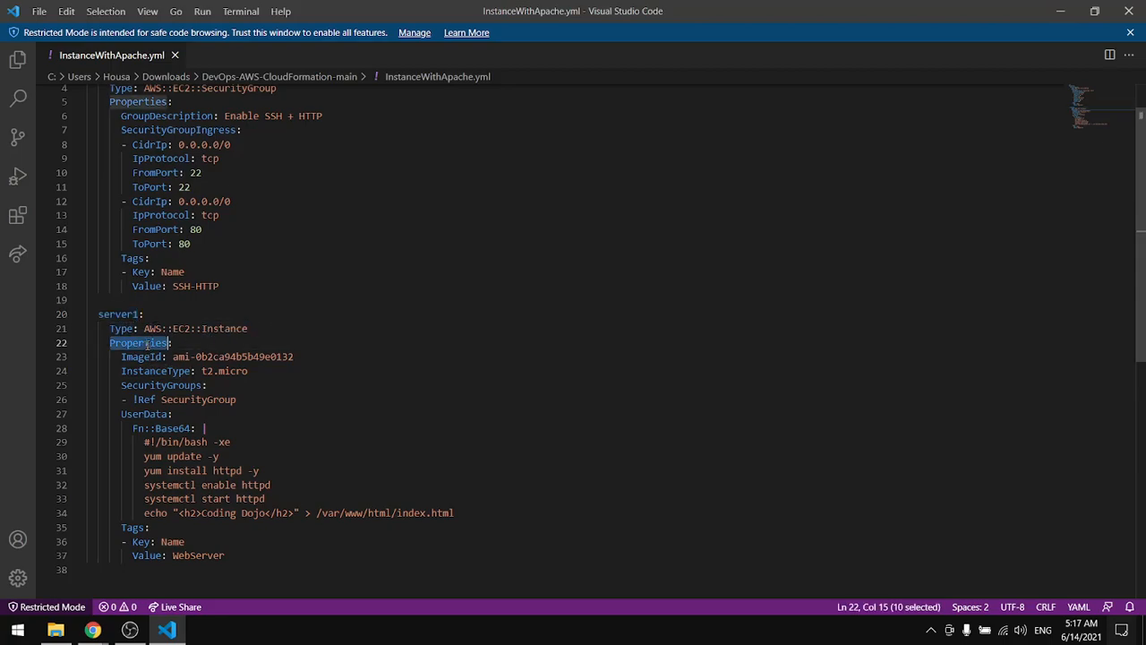
pyautogui.doubleClick(145, 357)
pyautogui.moveTo(299, 356); pyautogui.dragTo(173, 357)
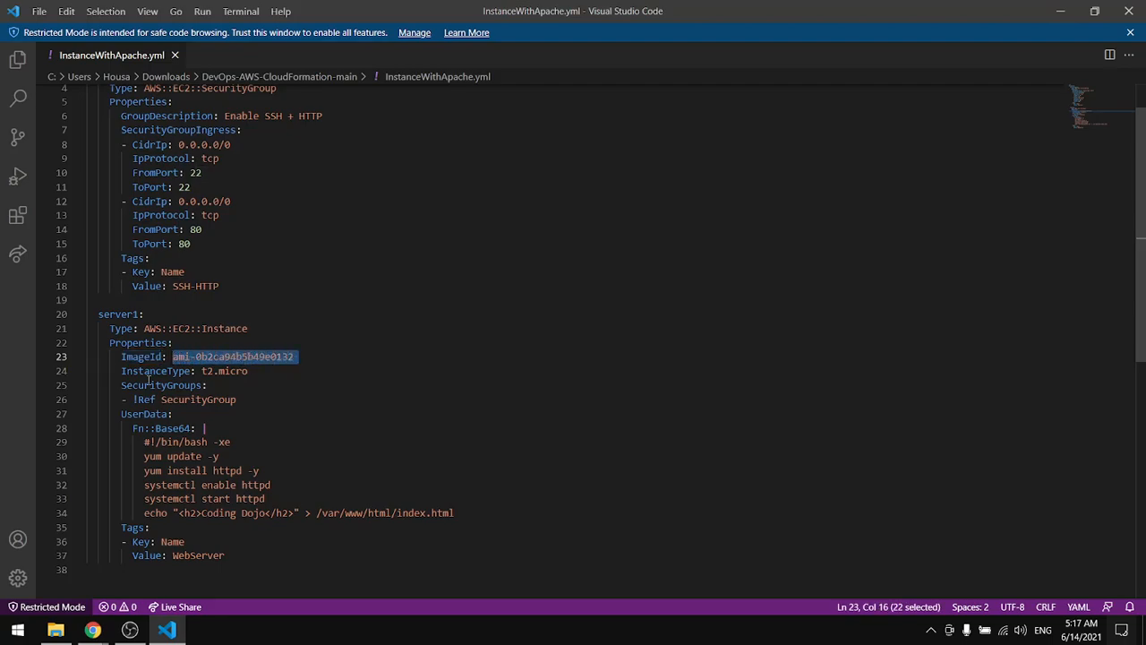
pyautogui.doubleClick(149, 371)
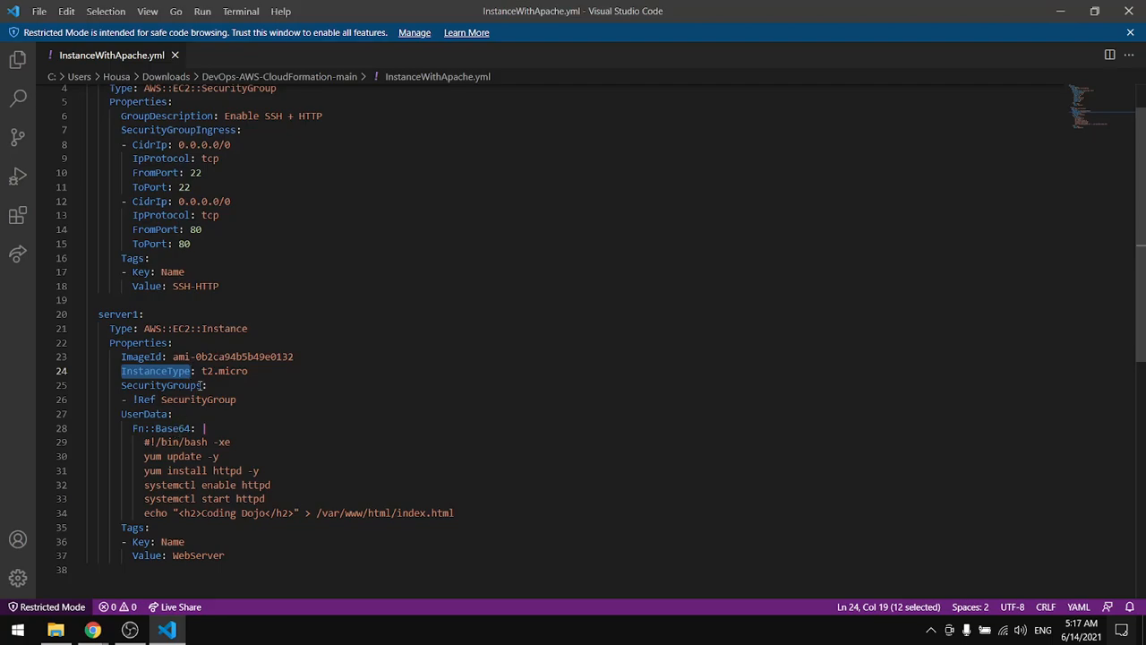
pyautogui.doubleClick(165, 385)
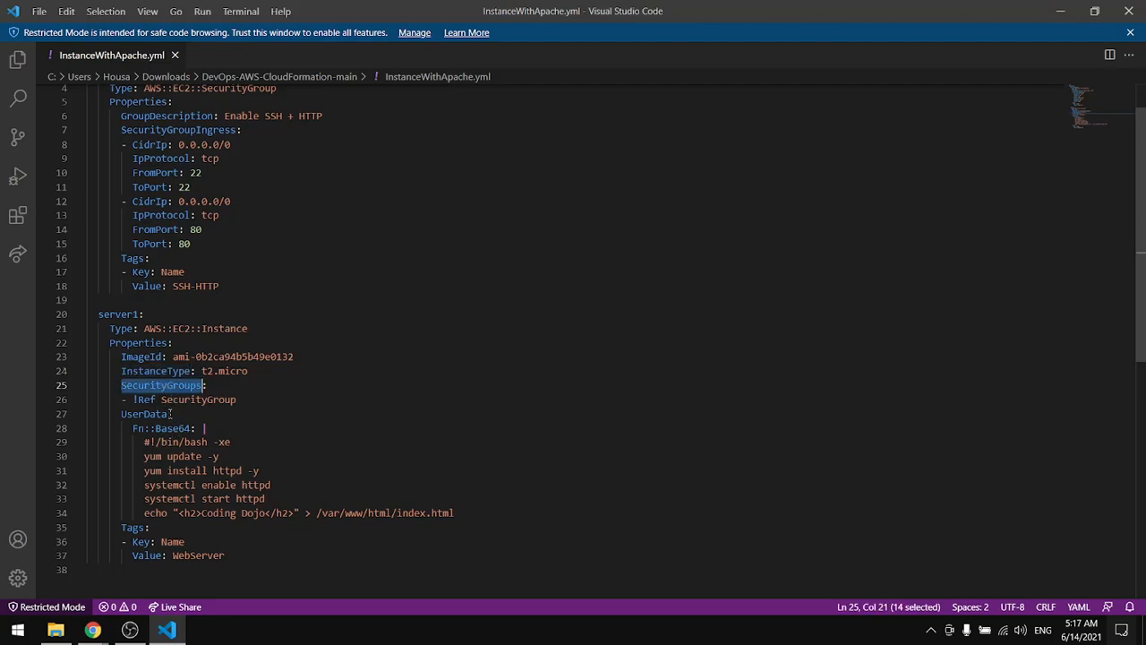
pyautogui.doubleClick(183, 400)
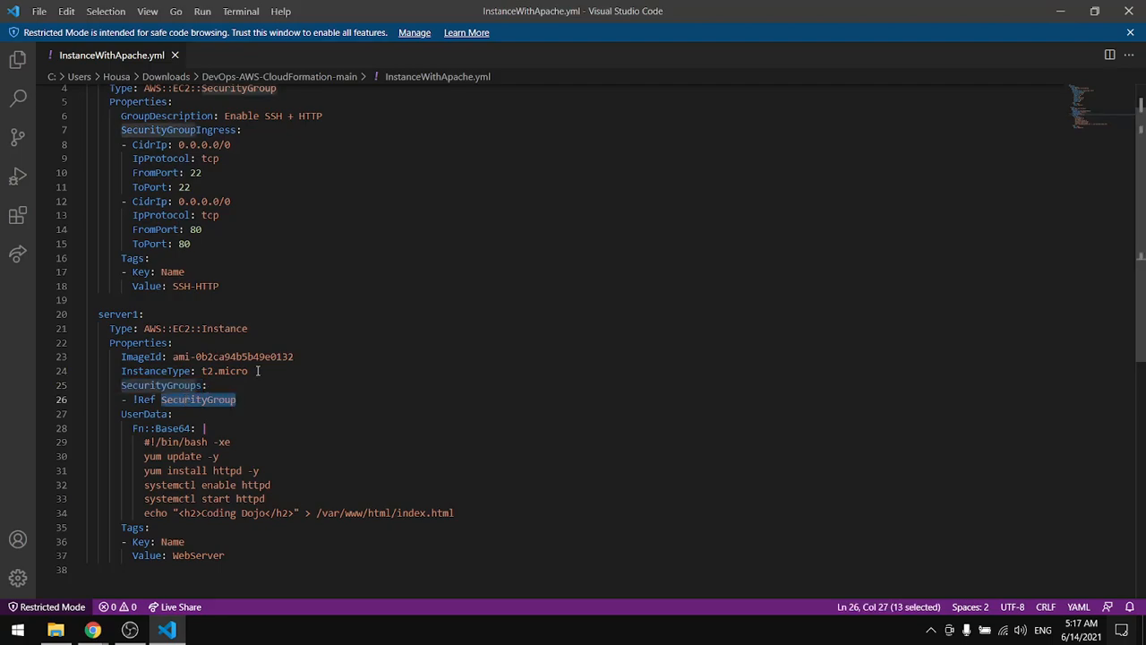
pyautogui.scroll(1, 259, 371)
# Step: Examine server1's UserData script, from the yum update and httpd commands to the echo line writing index.html
pyautogui.scroll(-2, 215, 325)
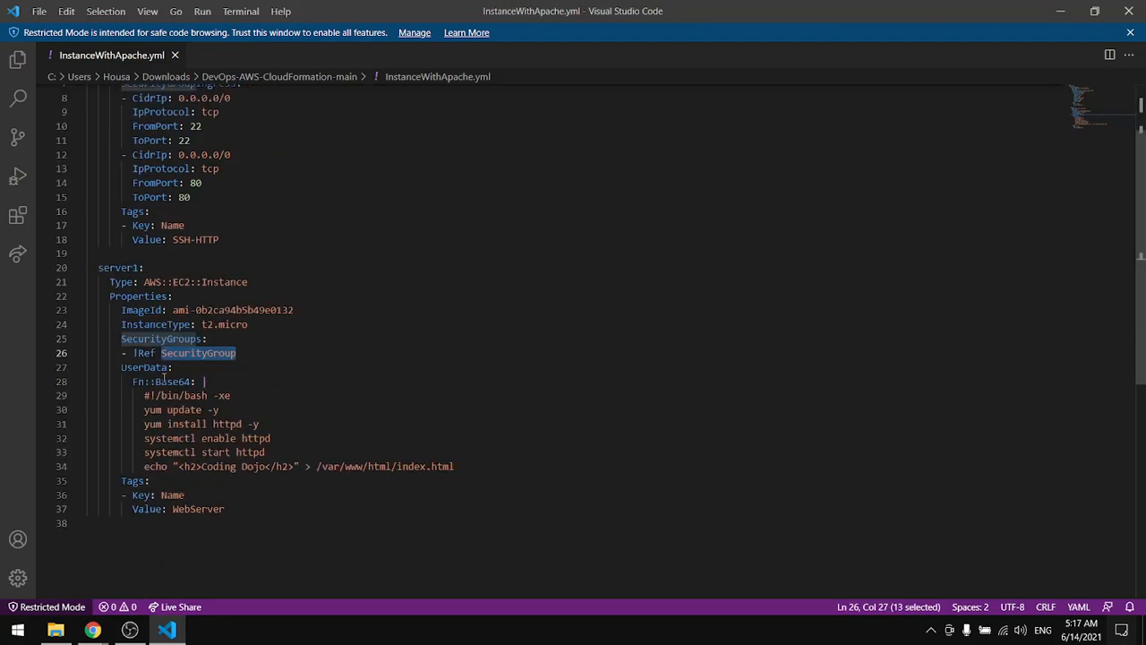
pyautogui.moveTo(123, 367); pyautogui.dragTo(390, 461)
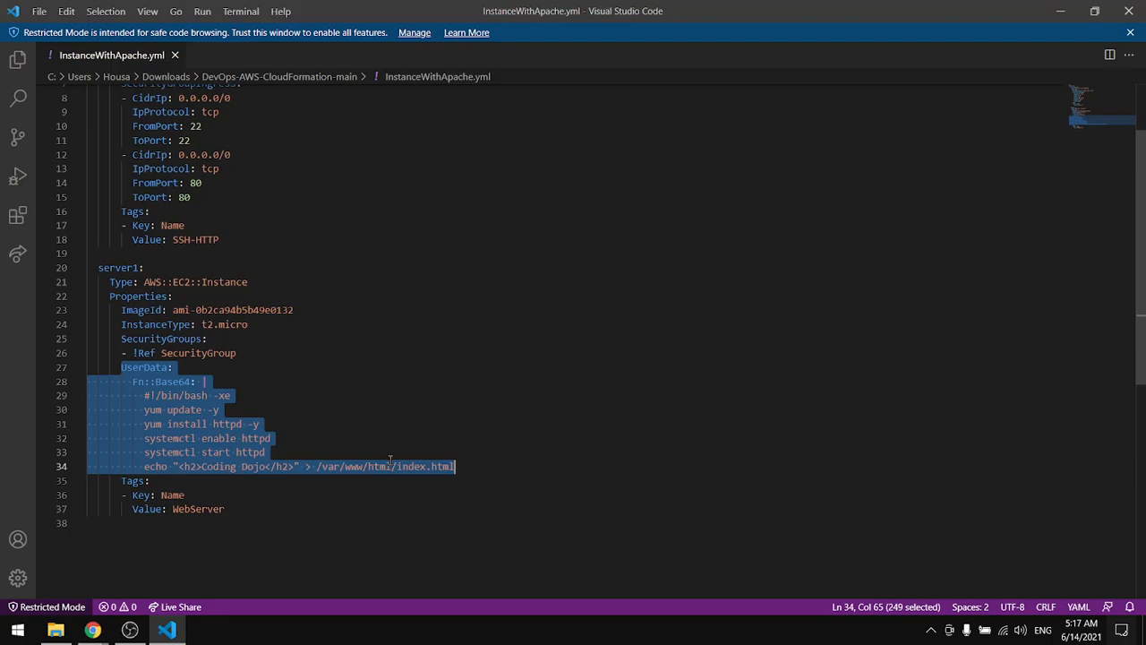
pyautogui.tripleClick(170, 410)
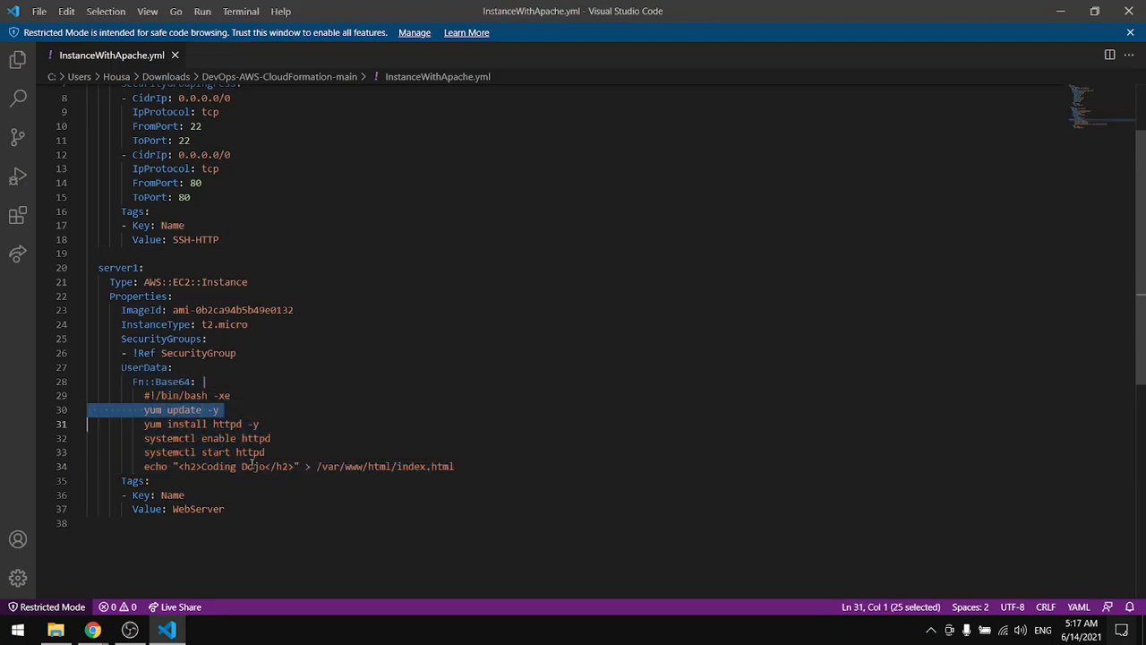
pyautogui.tripleClick(182, 425)
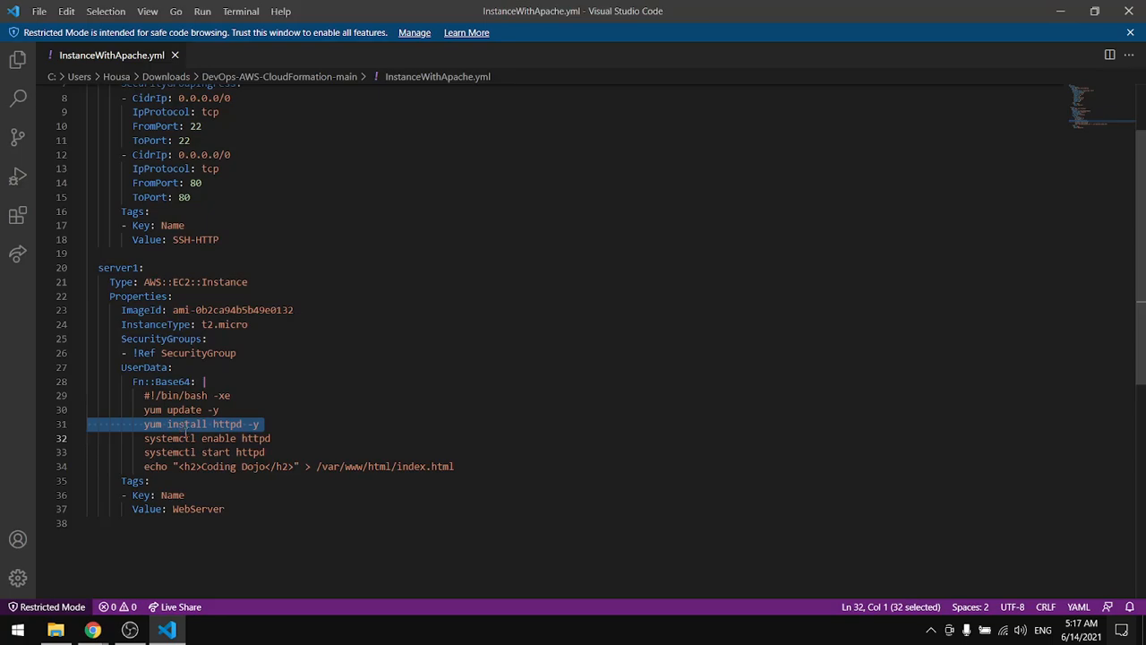
pyautogui.tripleClick(208, 439)
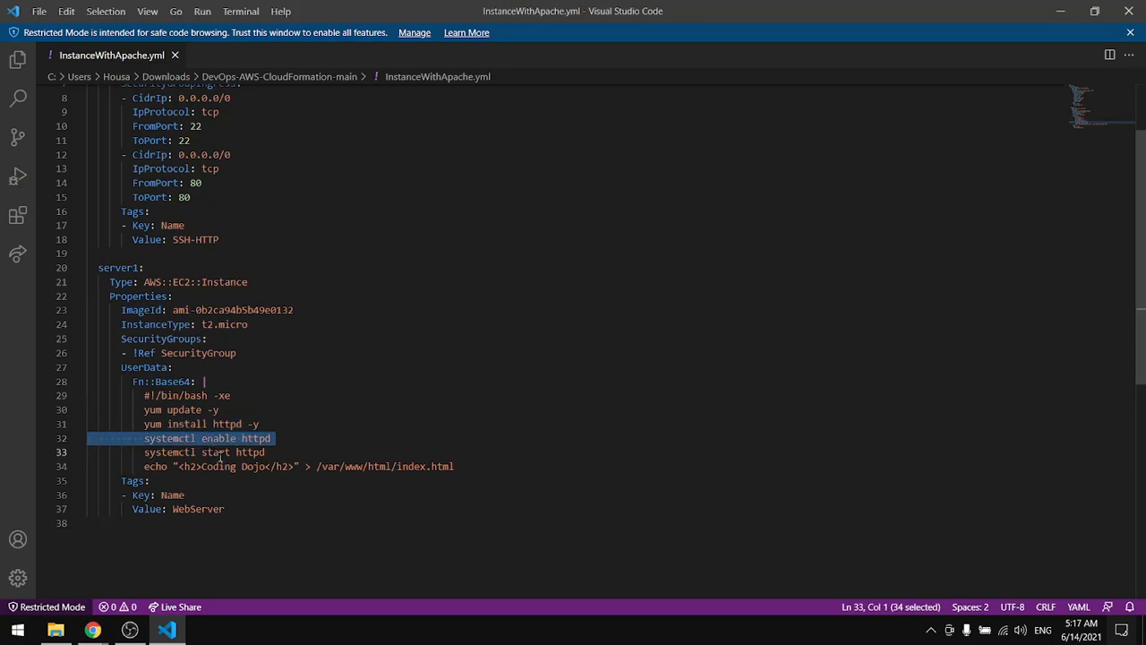
pyautogui.tripleClick(219, 453)
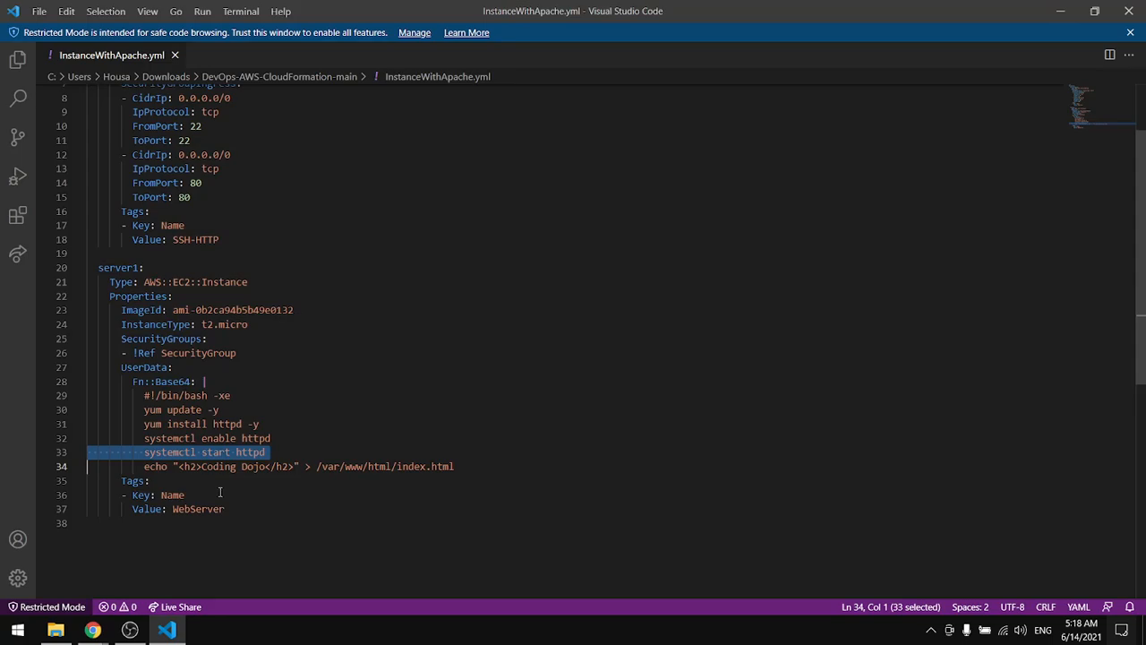
pyautogui.doubleClick(171, 468)
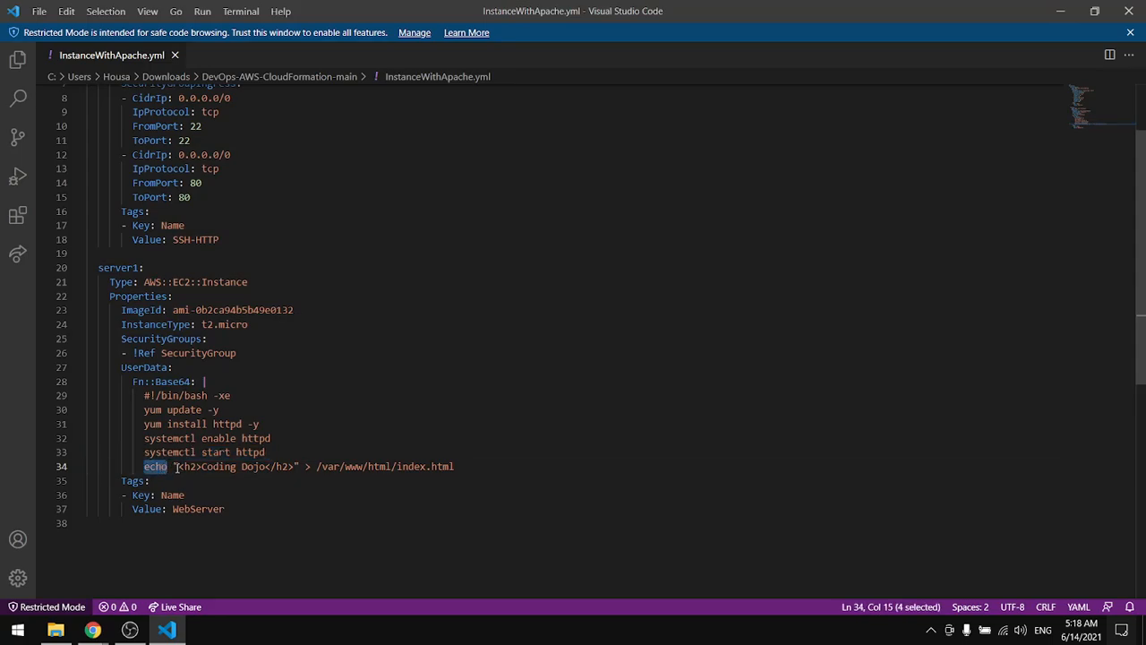
pyautogui.moveTo(178, 466); pyautogui.dragTo(288, 465)
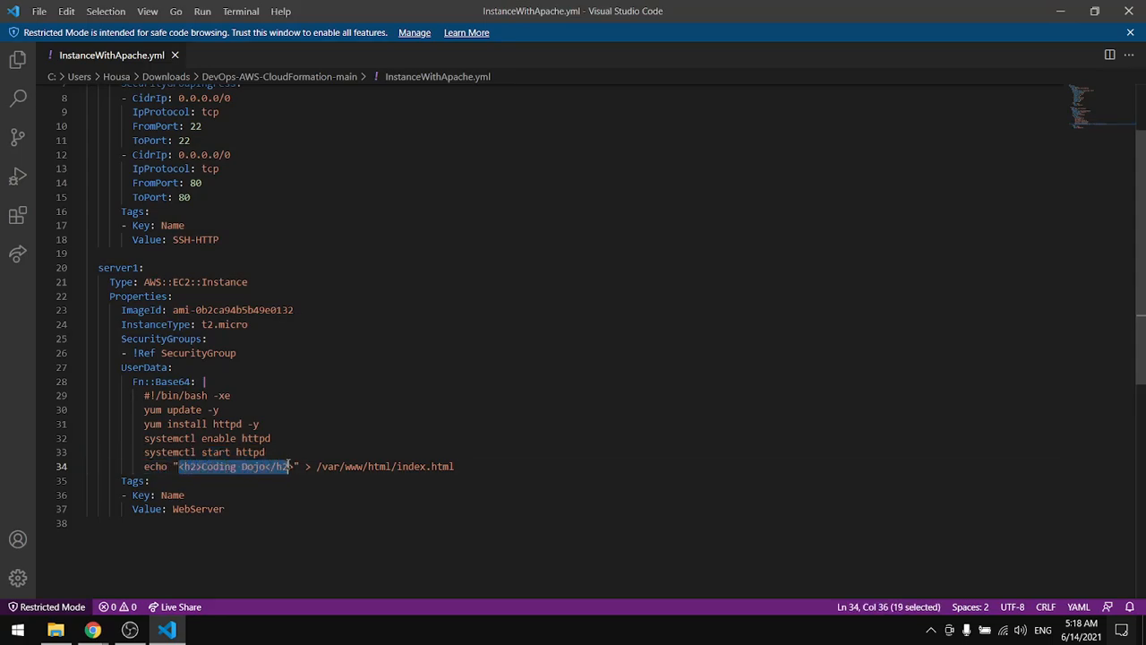
pyautogui.moveTo(467, 467); pyautogui.dragTo(390, 459)
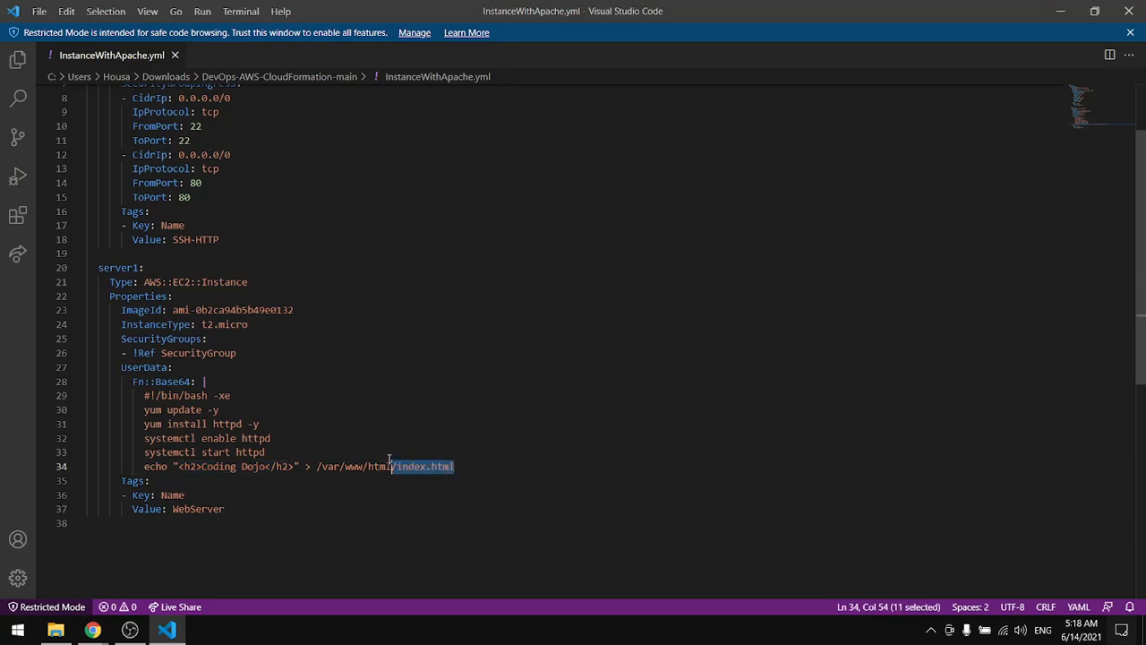
# Step: Review the server1 resource name and the value of its Name tag
pyautogui.tripleClick(120, 268)
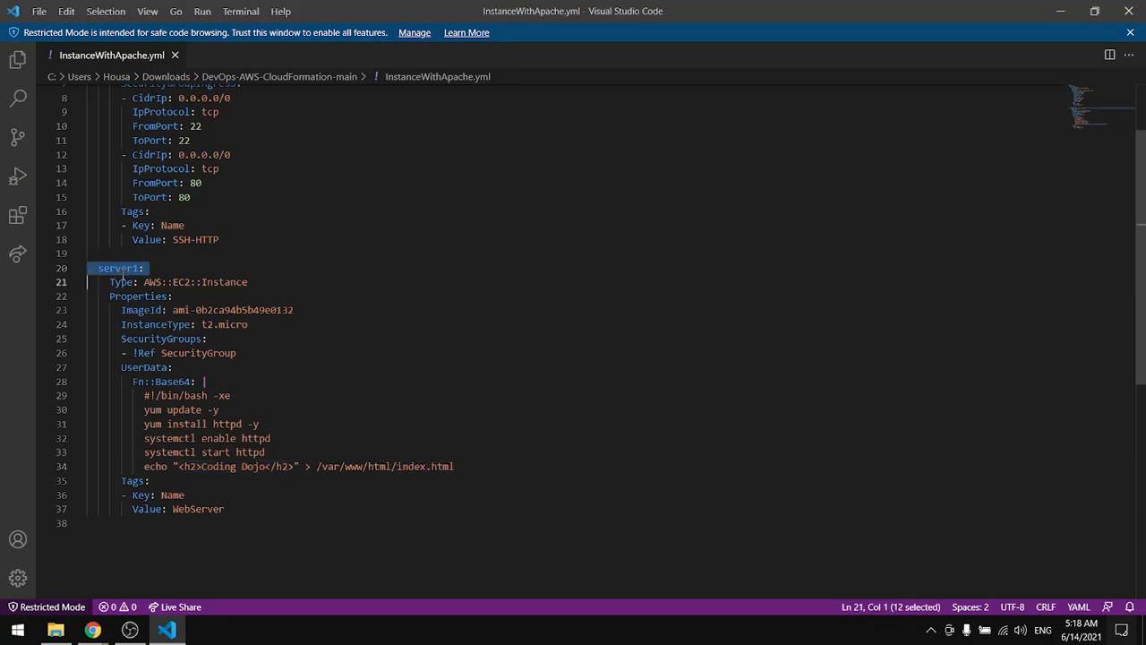
pyautogui.moveTo(224, 509); pyautogui.dragTo(173, 509)
pyautogui.click(239, 529)
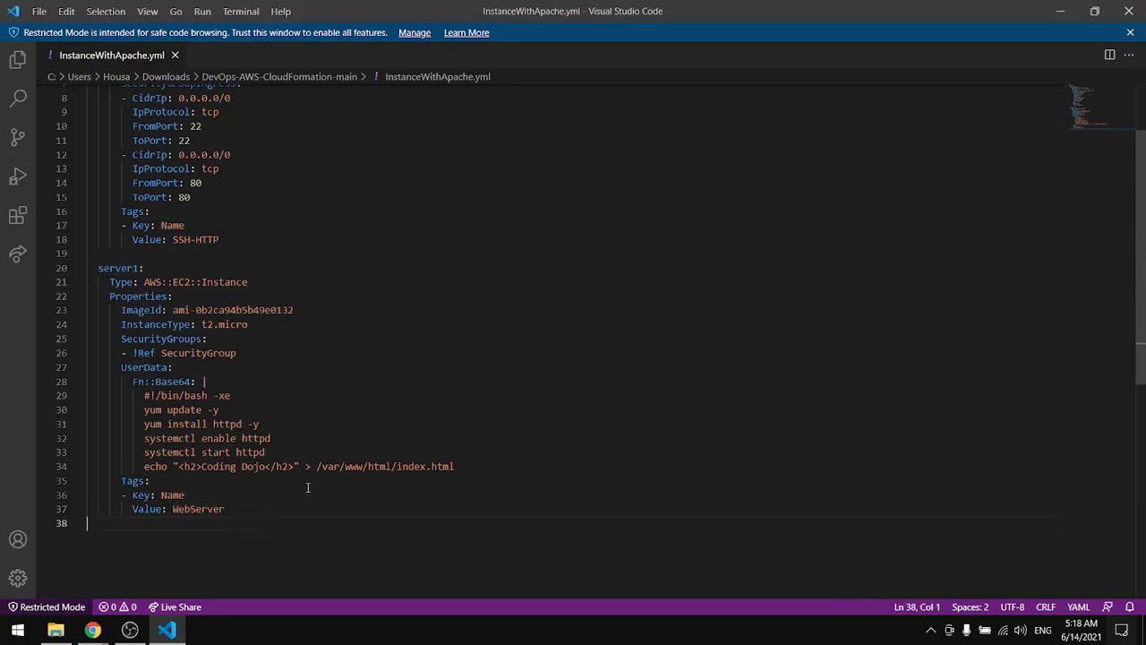
# Step: Switch to the AWS CloudFormation console in Chrome and start creating a new stack
pyautogui.click(1057, 16)
pyautogui.click(594, 356)
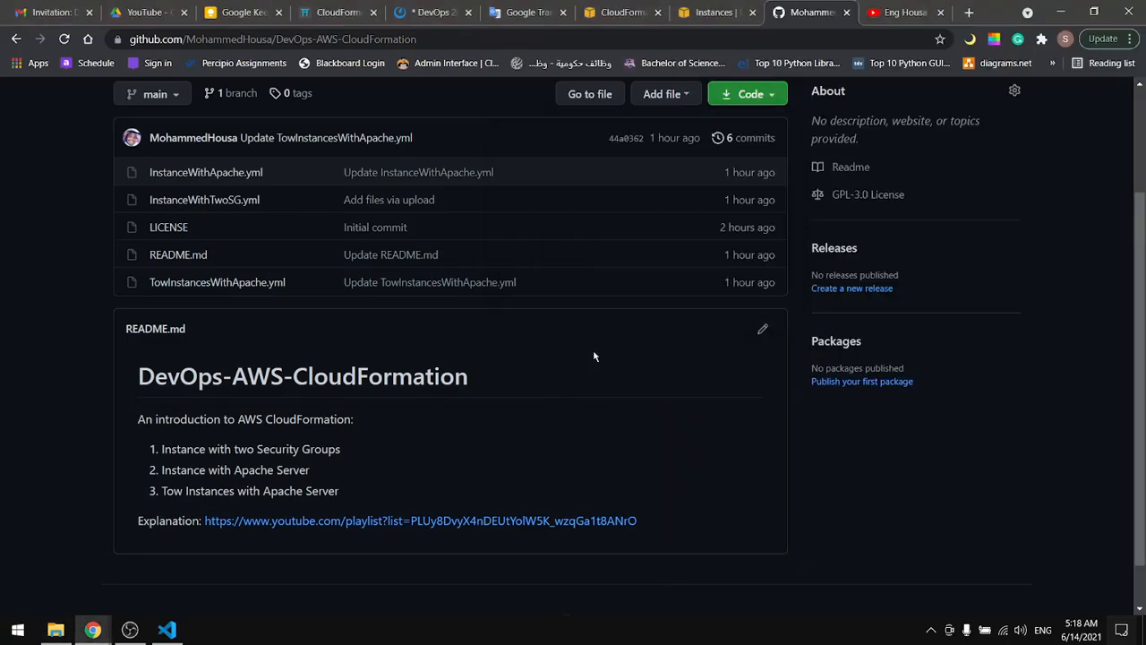
pyautogui.click(697, 12)
pyautogui.click(643, 9)
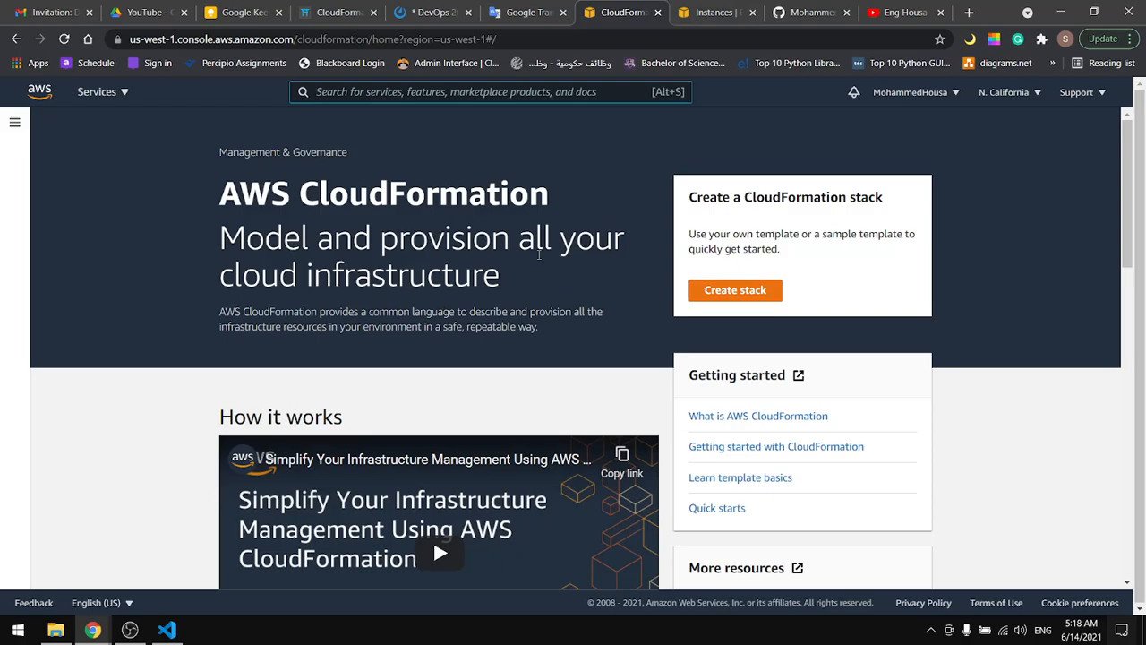
pyautogui.click(734, 296)
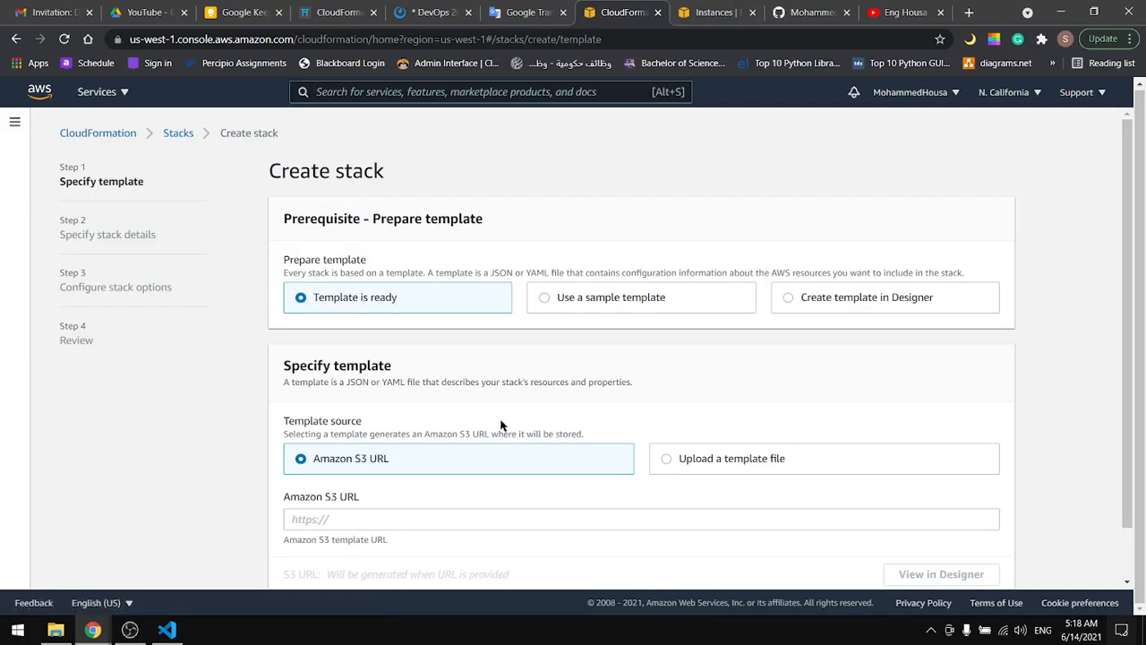
# Step: Upload InstanceWithApache.yml as the stack's template file and continue to the stack details
pyautogui.click(666, 460)
pyautogui.click(315, 518)
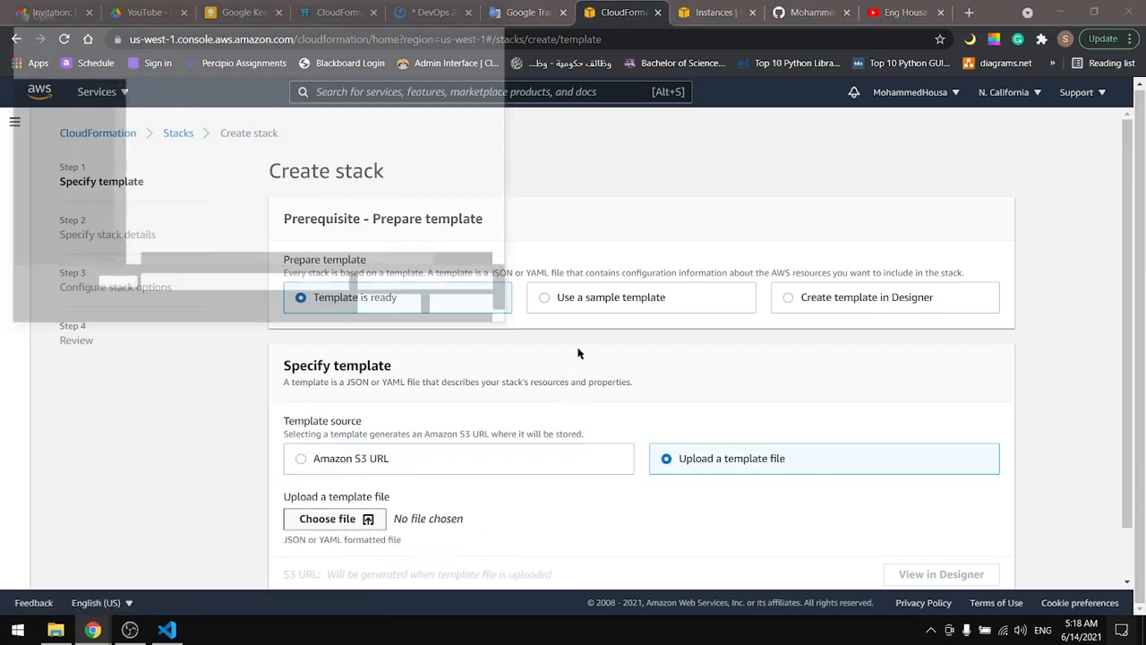
pyautogui.doubleClick(199, 111)
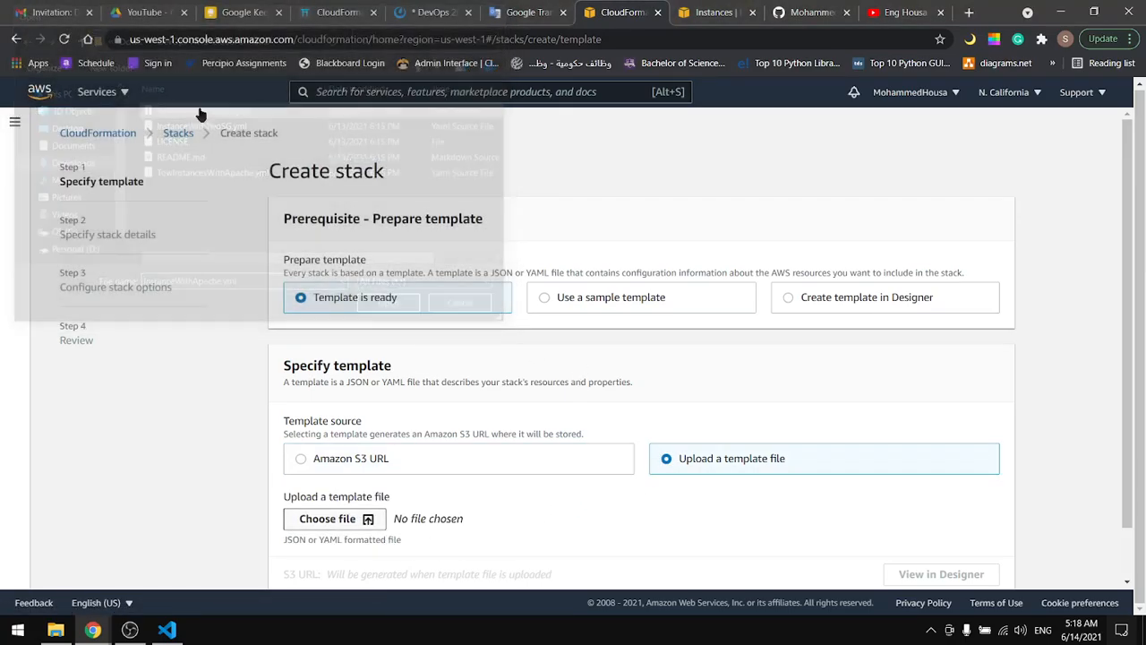
pyautogui.scroll(-2, 816, 332)
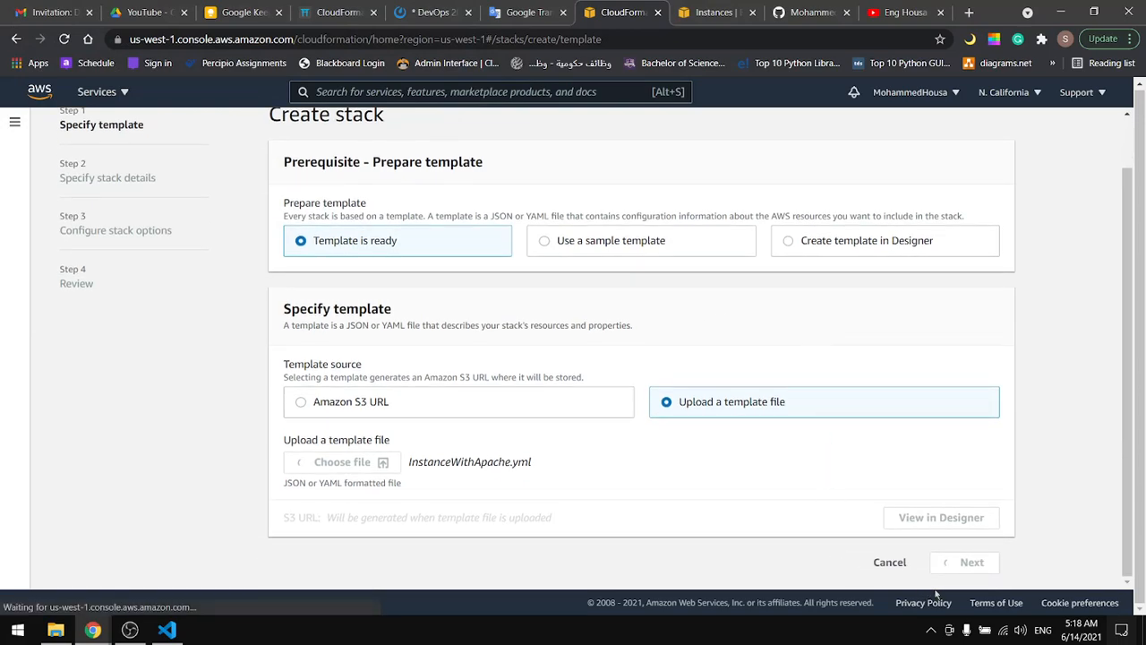
pyautogui.click(983, 570)
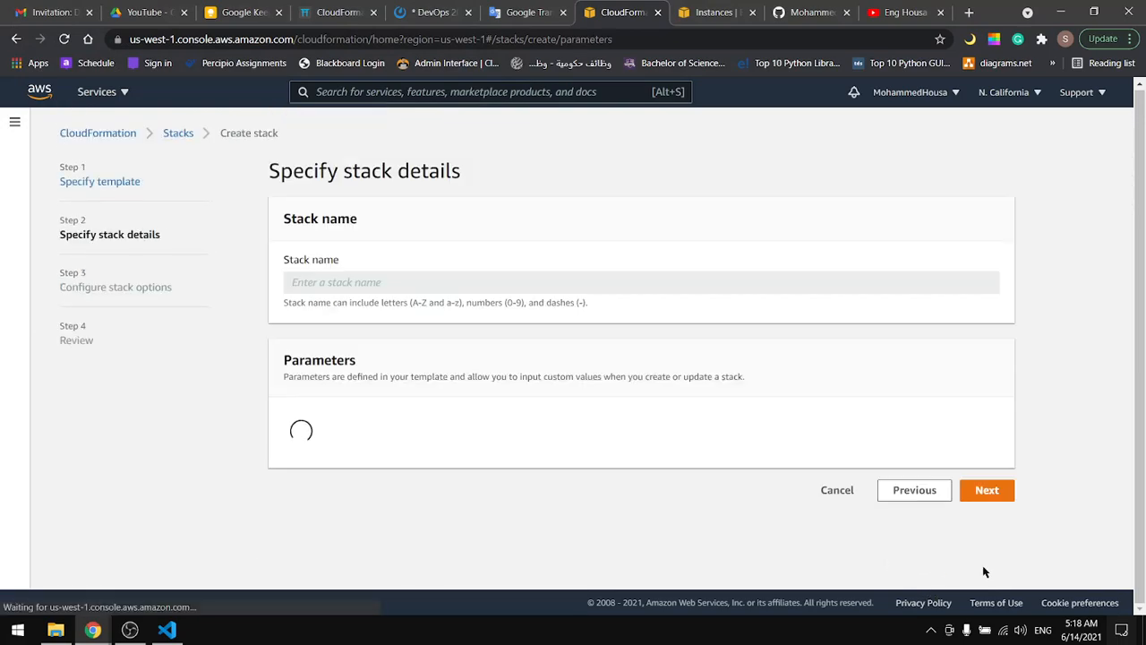
# Step: Name the stack DevOps and continue to the stack options
pyautogui.click(304, 279)
pyautogui.write('DevOps')
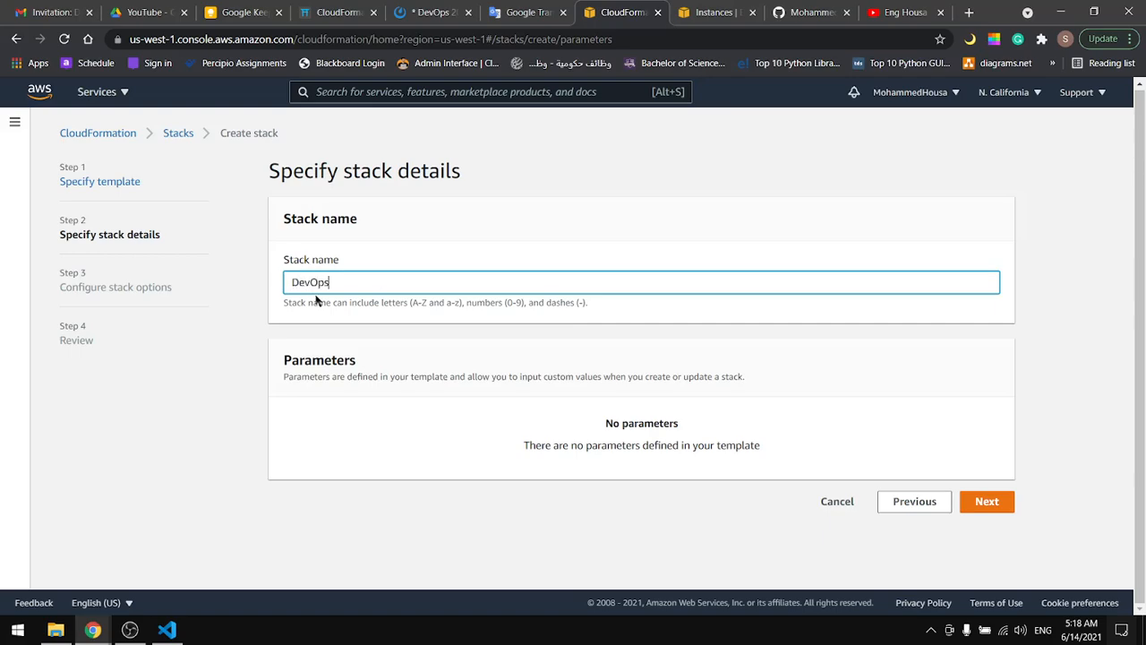
pyautogui.click(987, 502)
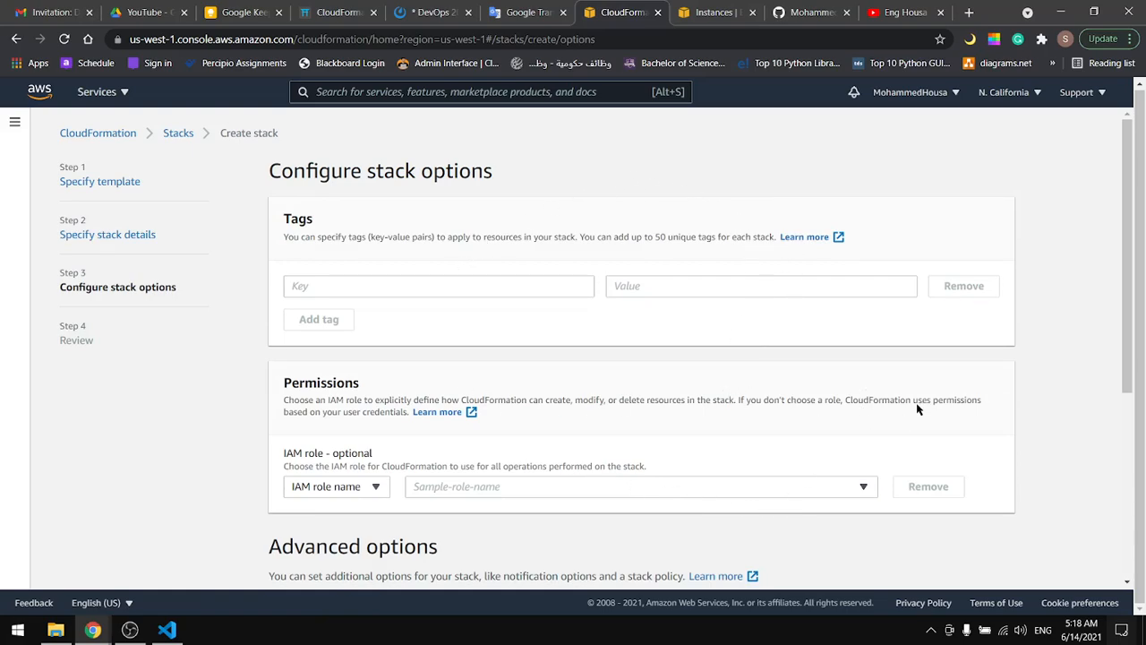
# Step: Keep the default stack options and create the stack from the review page
pyautogui.scroll(-4, 1000, 467)
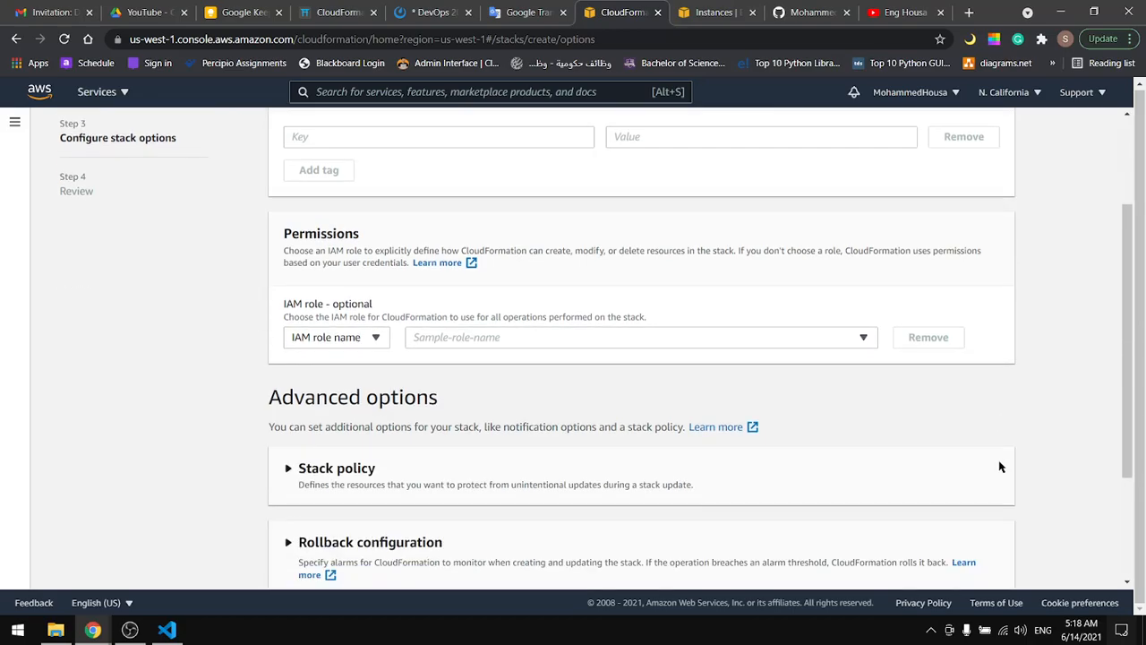
pyautogui.click(987, 566)
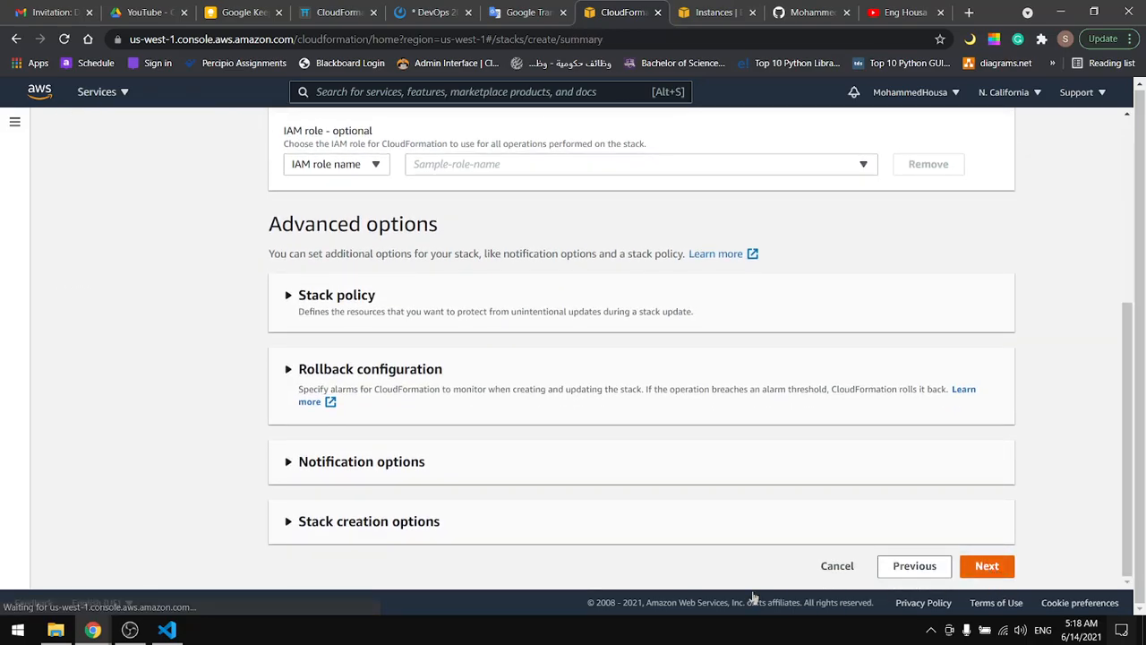
pyautogui.scroll(-20, 911, 468)
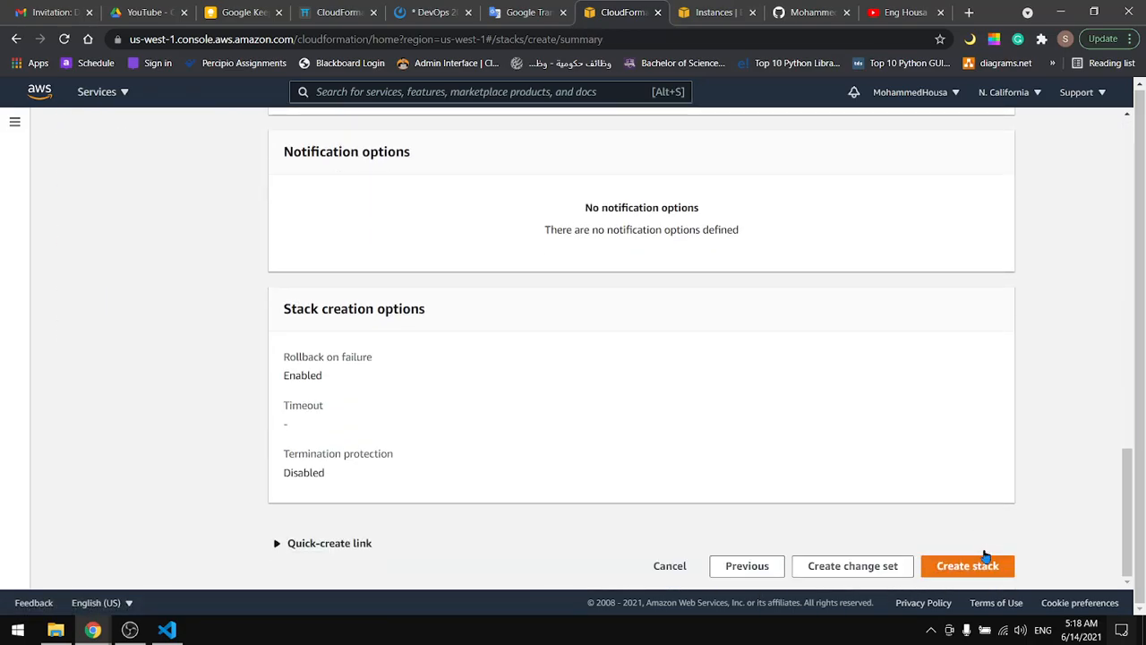
pyautogui.click(964, 567)
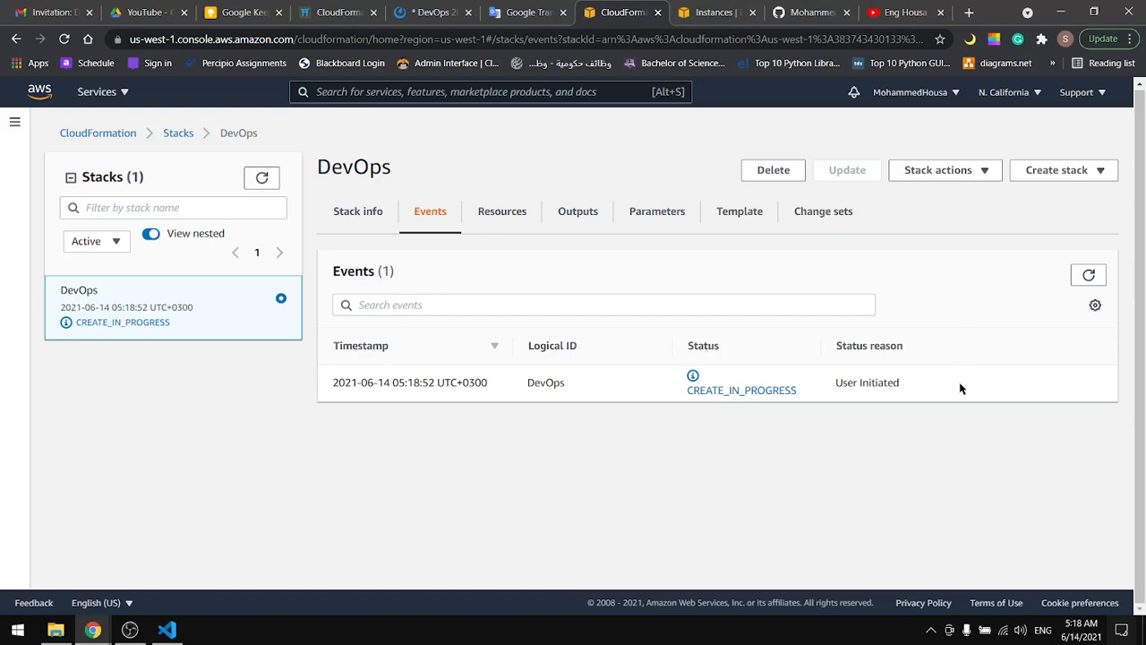
# Step: Refresh the DevOps stack's events repeatedly to follow the creation until it finishes
pyautogui.click(1089, 276)
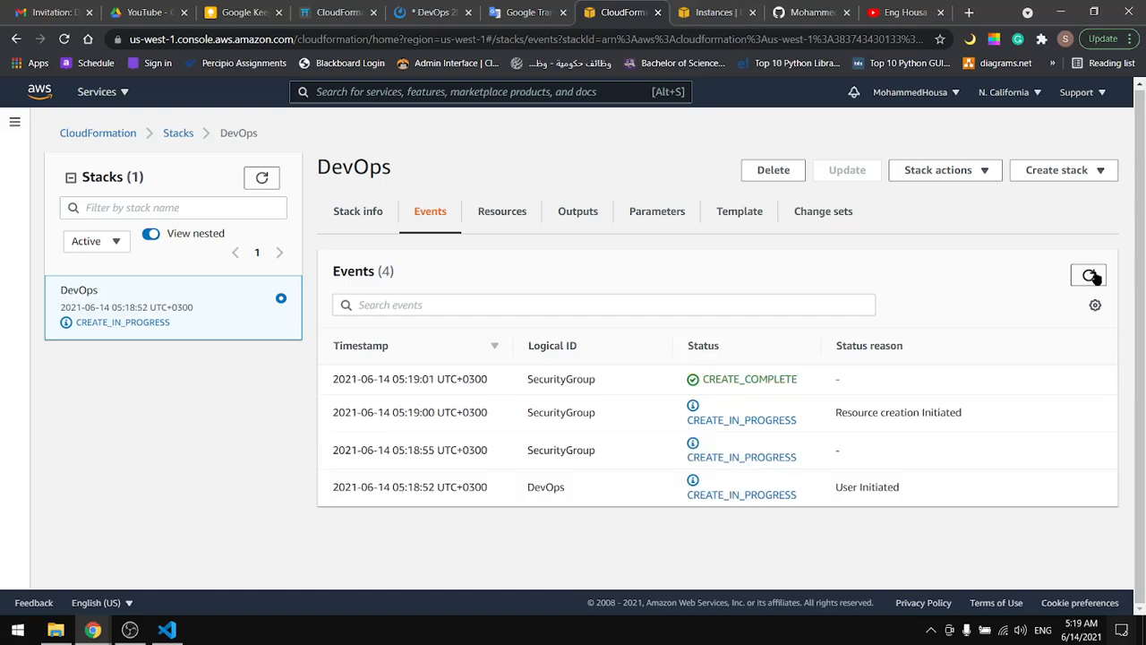
pyautogui.click(1089, 276)
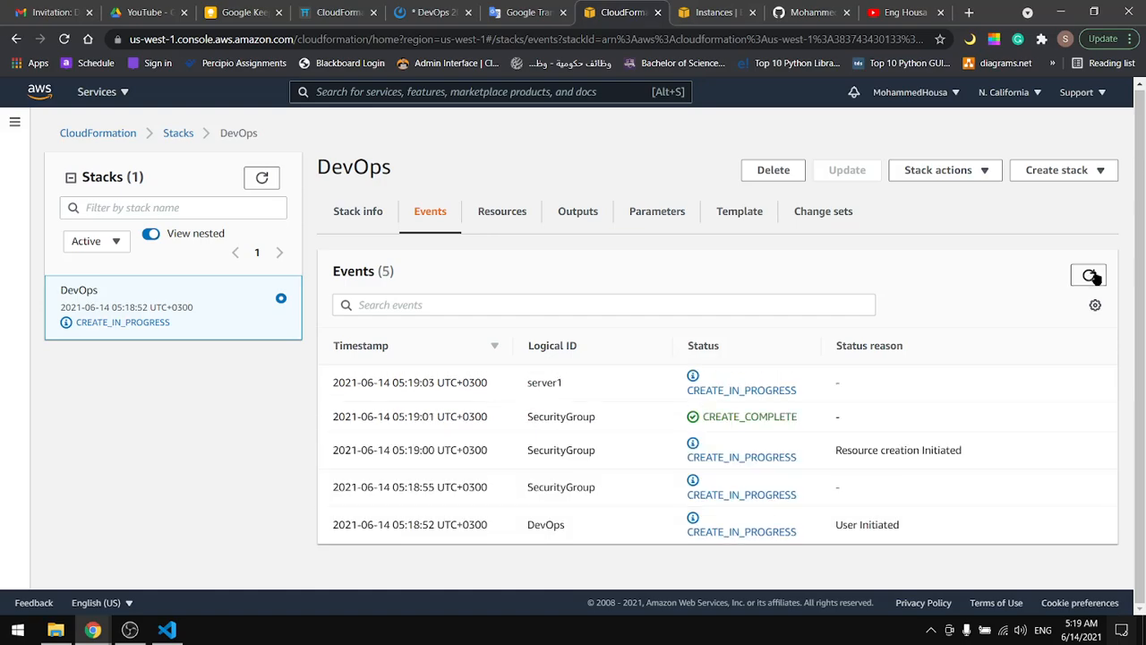
pyautogui.click(1091, 276)
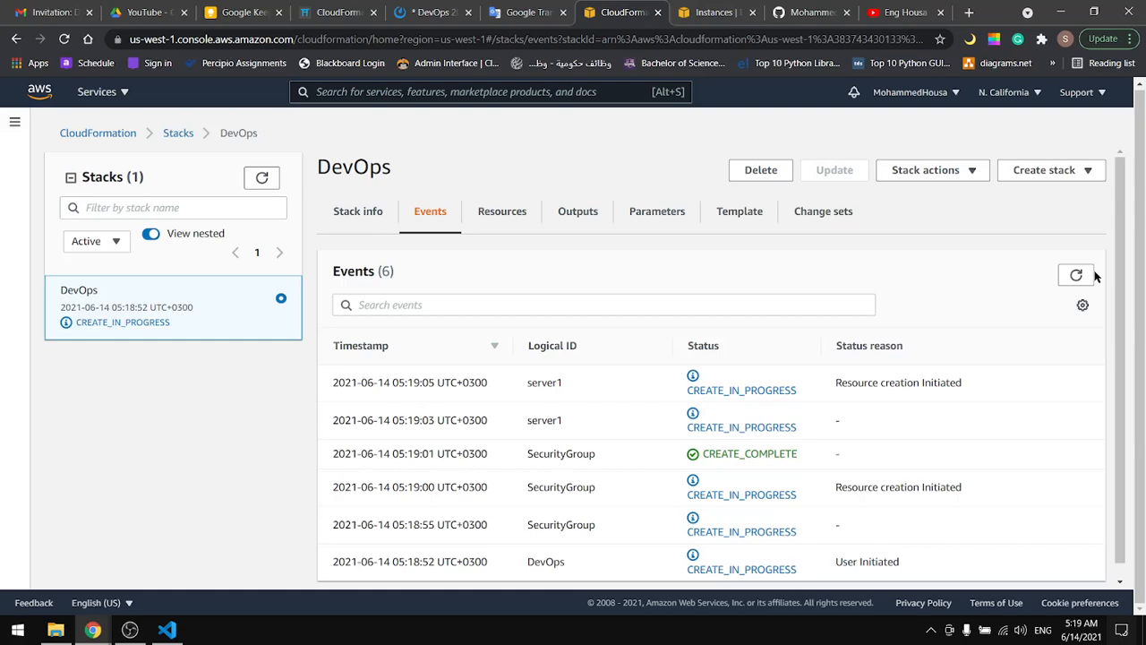
pyautogui.click(1091, 277)
pyautogui.click(1087, 277)
pyautogui.click(1085, 276)
pyautogui.click(1085, 275)
pyautogui.scroll(-1, 896, 376)
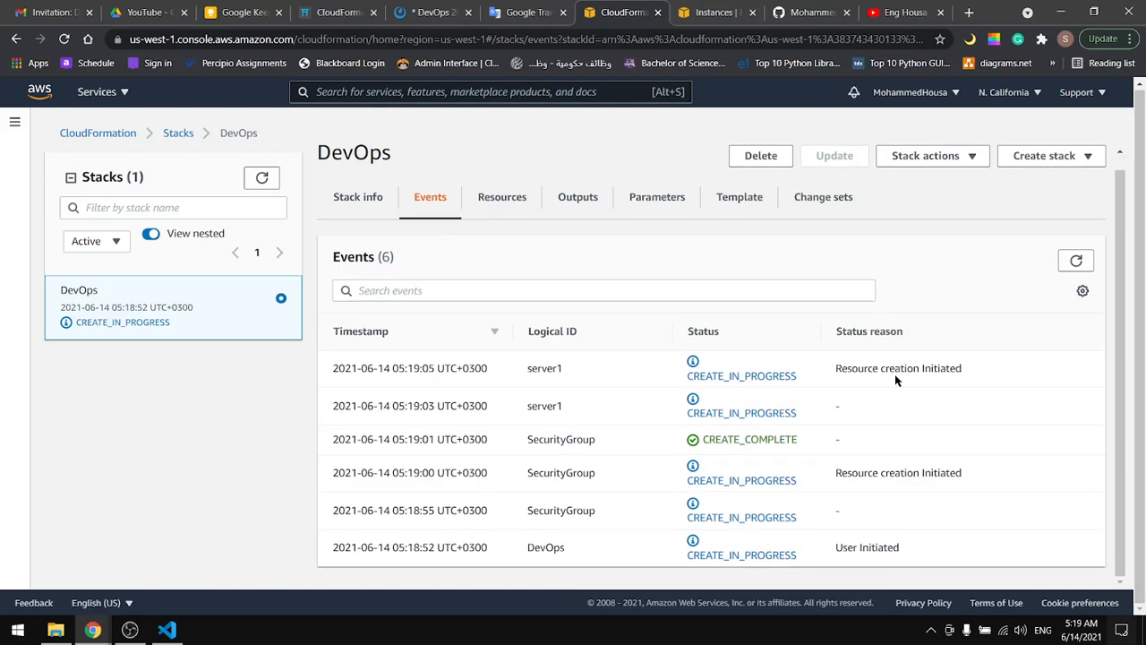
pyautogui.click(1077, 263)
pyautogui.click(1077, 262)
pyautogui.click(1076, 260)
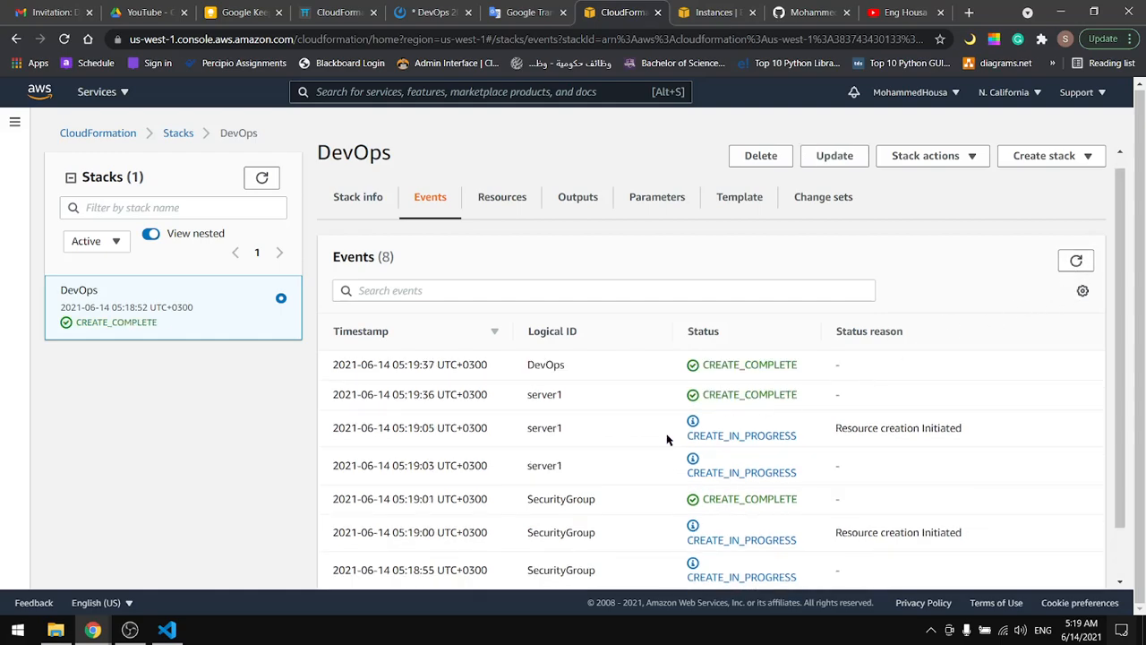
# Step: Review the stack's event entries for the SecurityGroup, server1 and DevOps creation
pyautogui.scroll(-1, 676, 435)
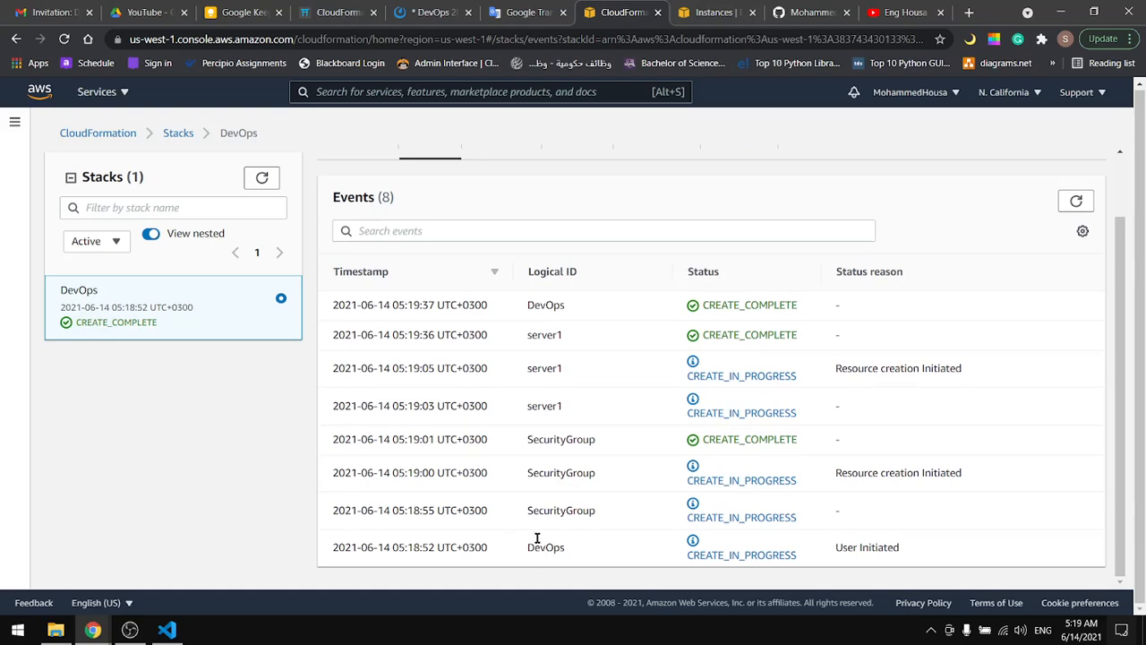
pyautogui.moveTo(593, 441); pyautogui.dragTo(530, 440)
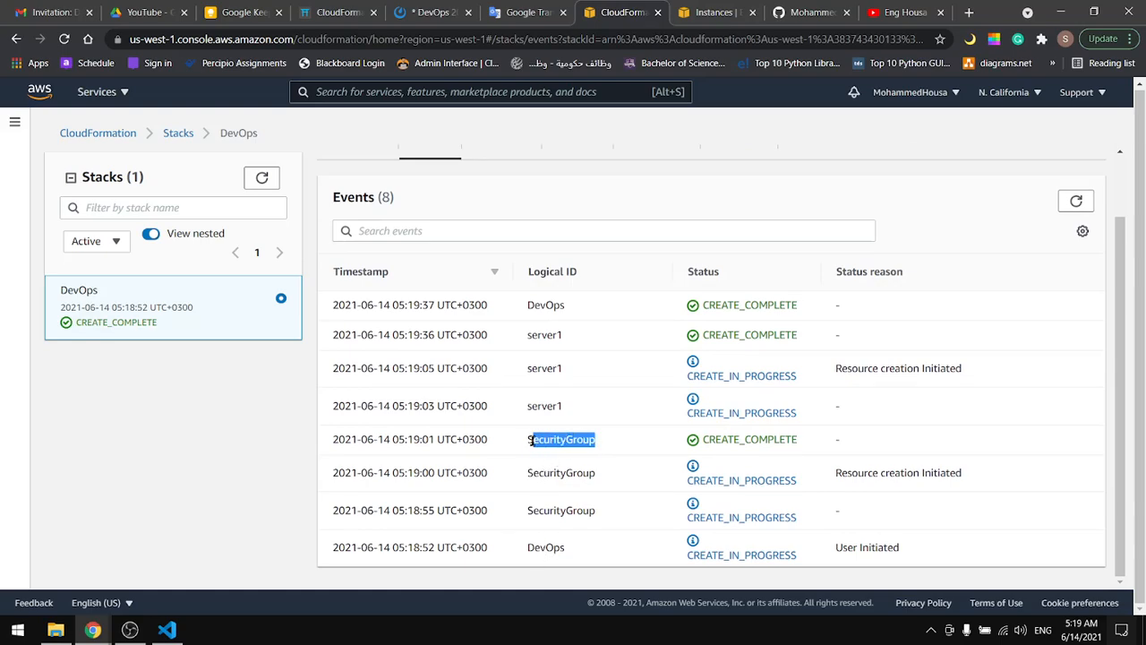
pyautogui.click(565, 371)
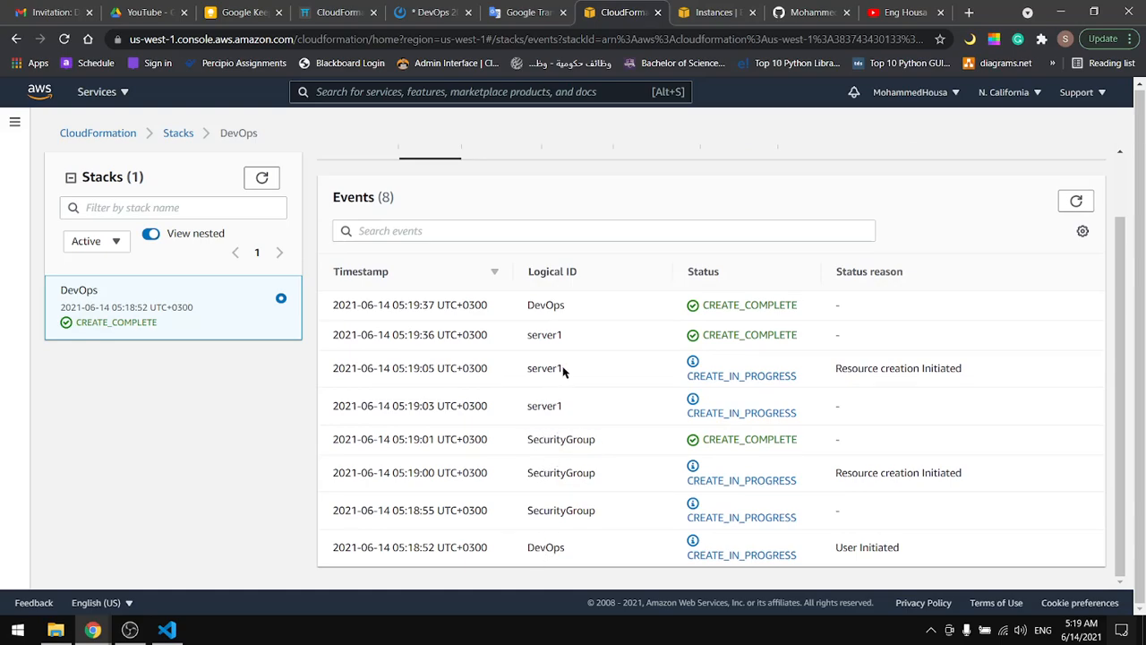
pyautogui.moveTo(565, 339); pyautogui.dragTo(526, 338)
pyautogui.moveTo(567, 304); pyautogui.dragTo(521, 309)
pyautogui.scroll(3, 649, 443)
# Step: Switch to the EC2 Instances page and reload it to check for the instance created by the stack
pyautogui.click(705, 12)
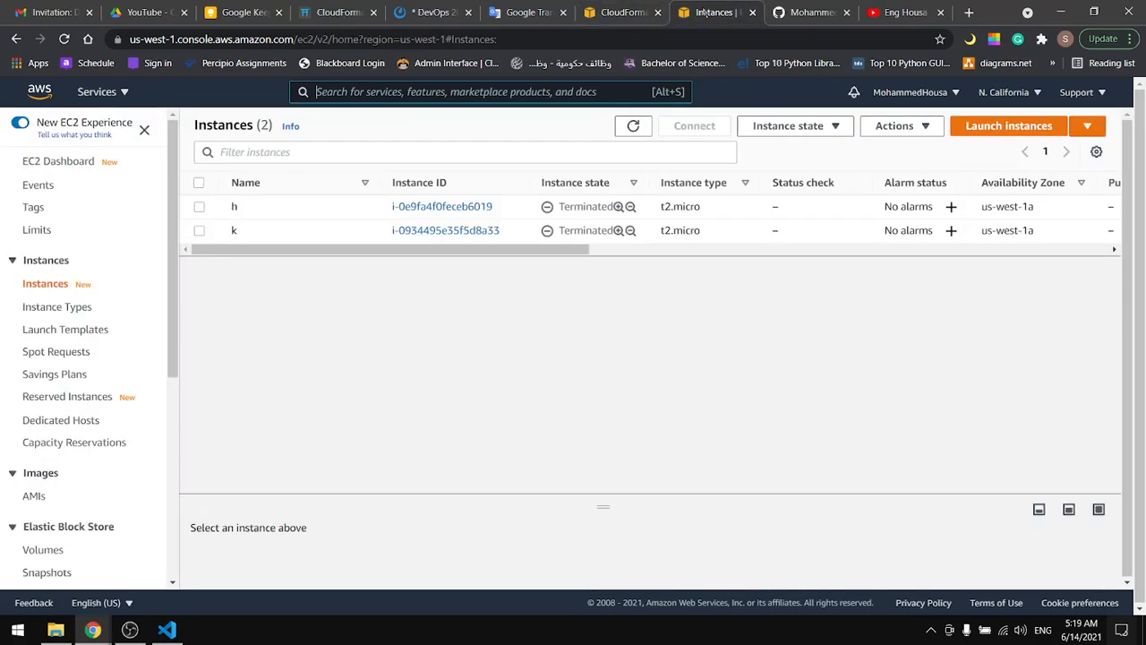
pyautogui.click(64, 39)
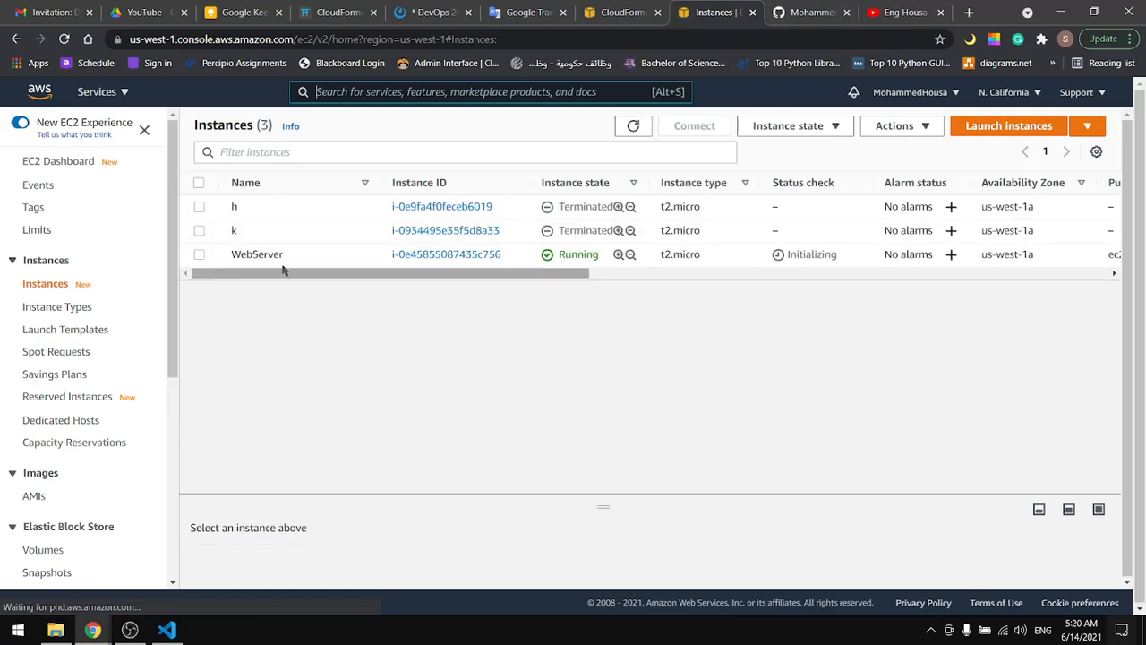
pyautogui.scroll(-3, 80, 254)
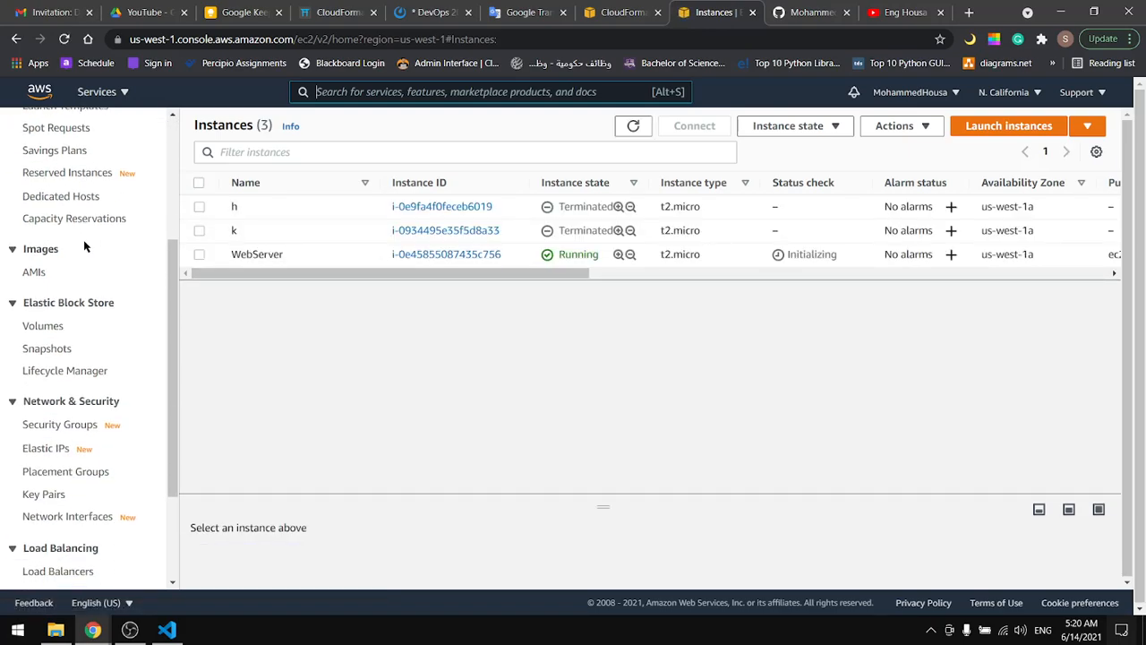
# Step: Open the EC2 Security Groups list, select the SSH-HTTP group and widen the security group name column to read its full name
pyautogui.click(51, 426)
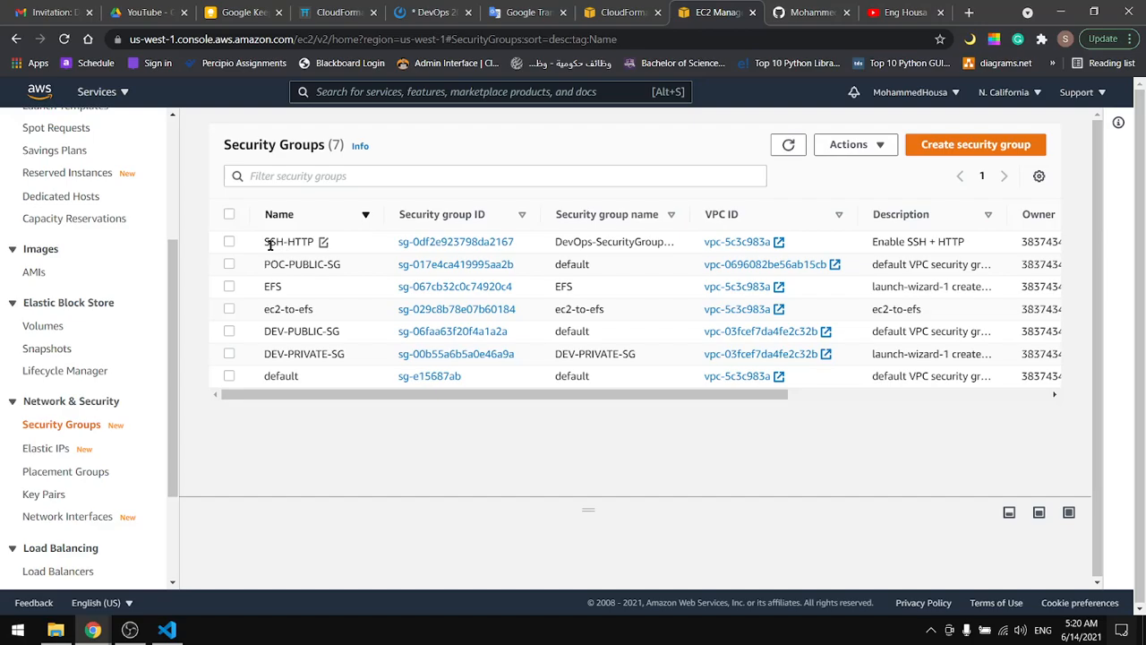
pyautogui.click(309, 243)
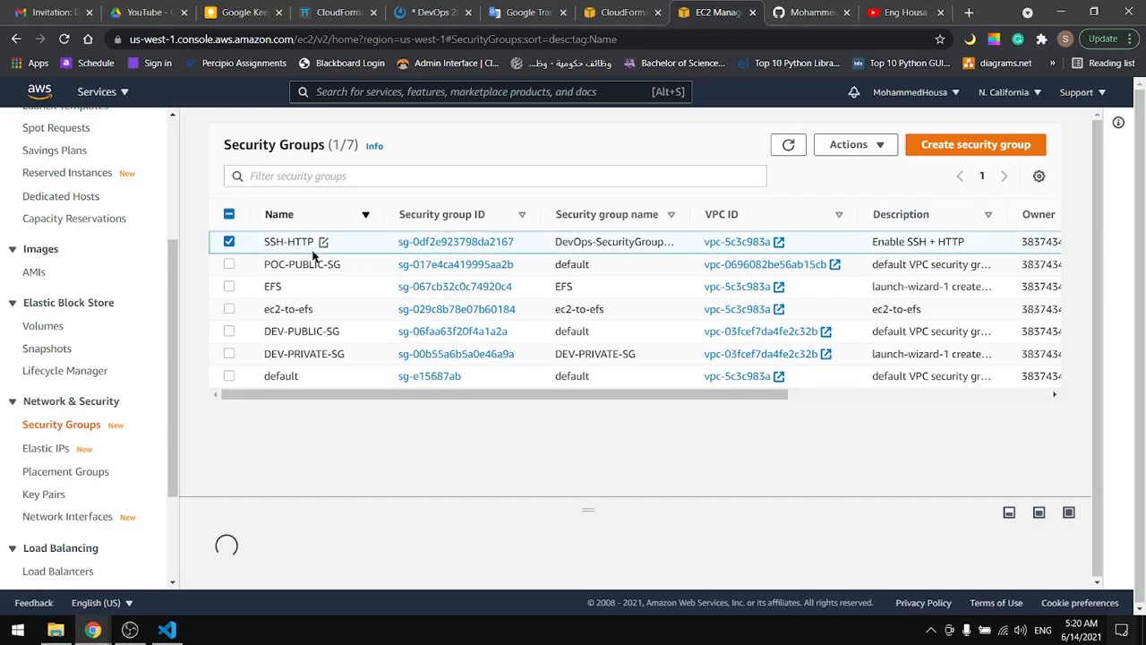
pyautogui.moveTo(690, 218); pyautogui.dragTo(840, 205)
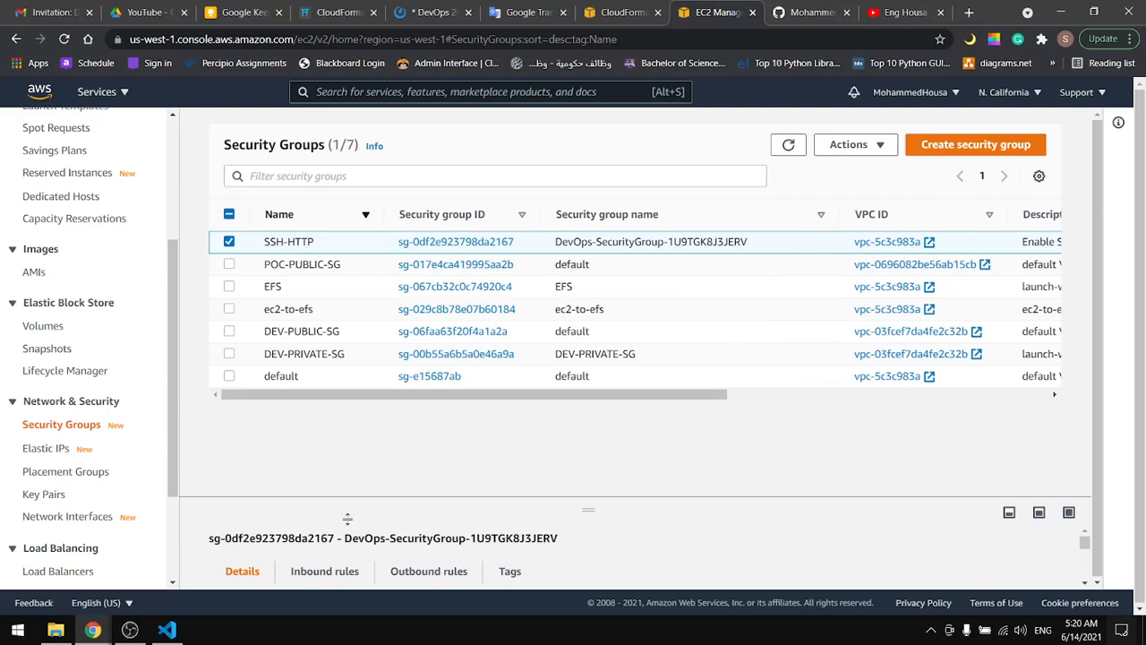
# Step: Open the WebServer instance's summary from the Instances list and copy its public IPv4 address
pyautogui.scroll(5, 89, 323)
pyautogui.click(58, 284)
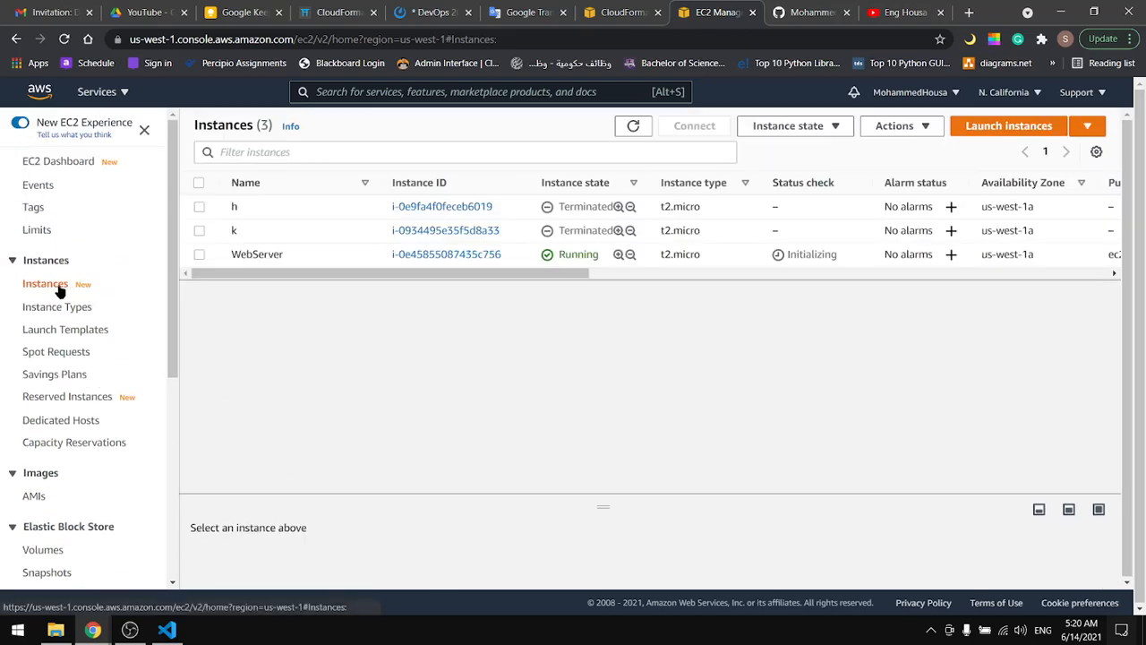
pyautogui.click(451, 257)
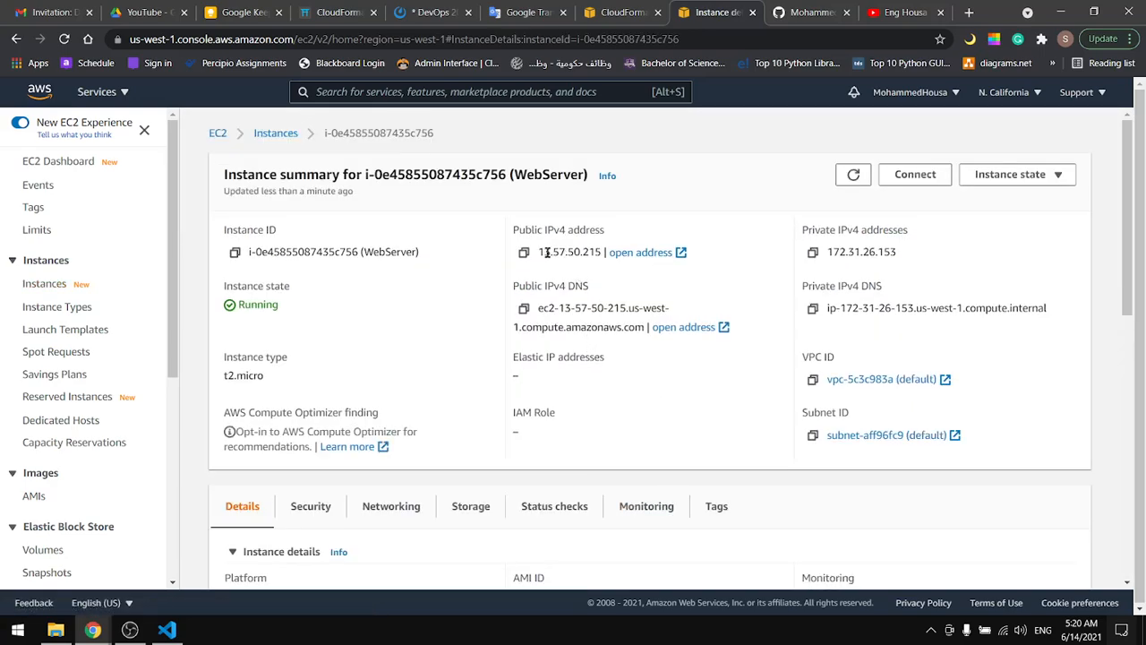
pyautogui.click(525, 254)
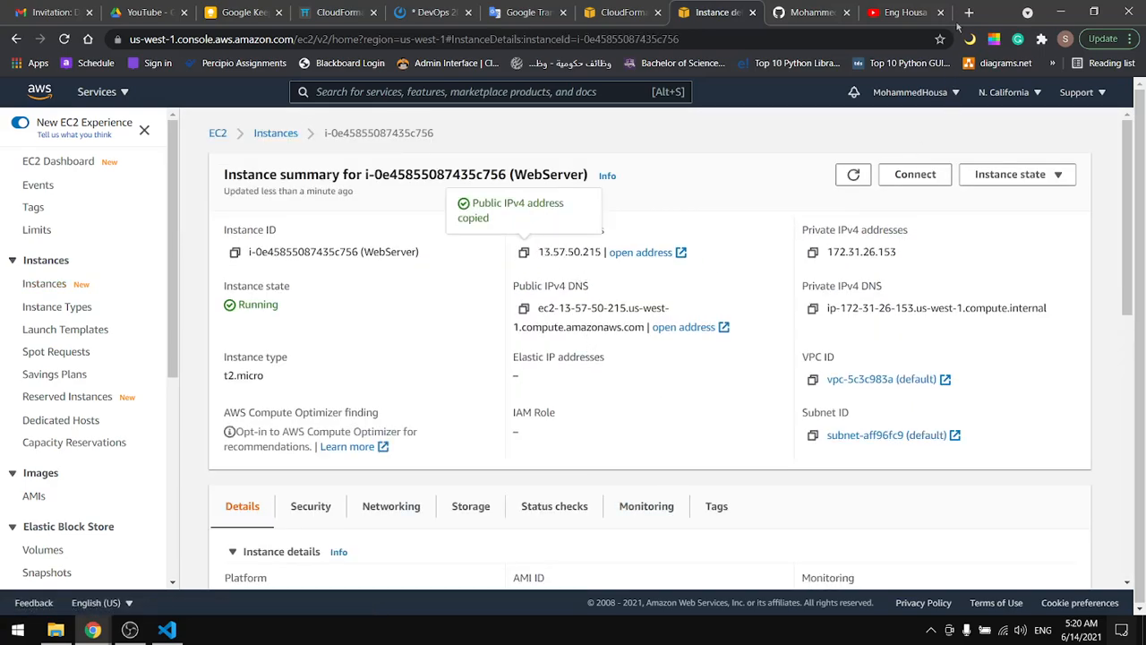
# Step: Load the copied public address in a new browser tab, check the heading of the served page, and close the tab
pyautogui.click(970, 11)
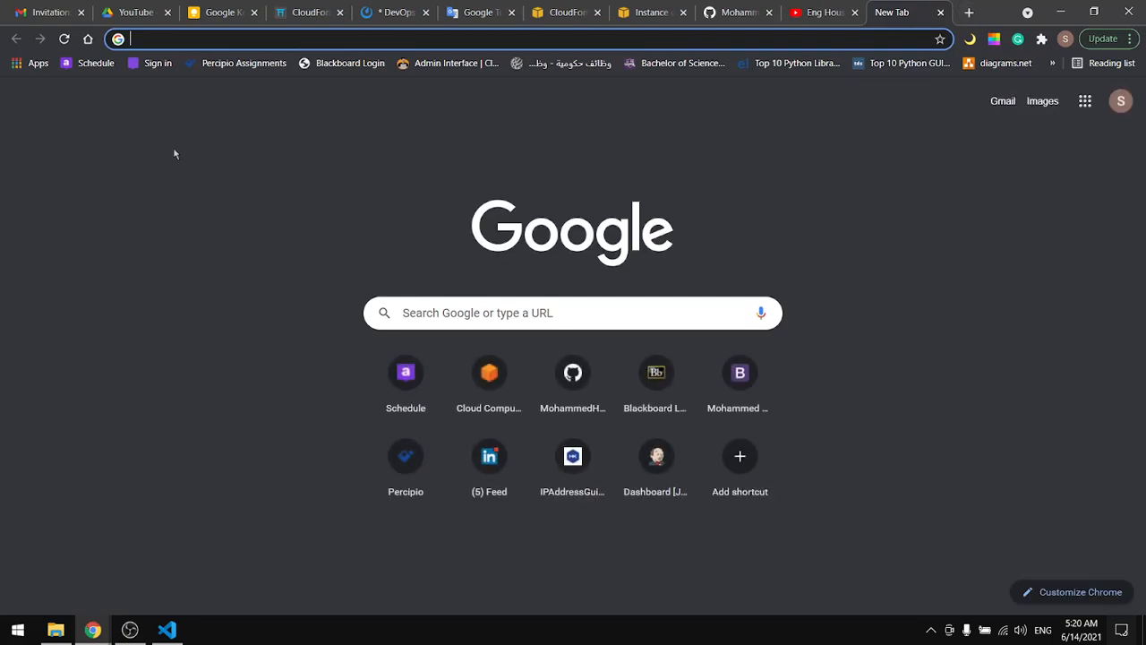
pyautogui.hotkey('ctrl', 'v')
pyautogui.press('Return')
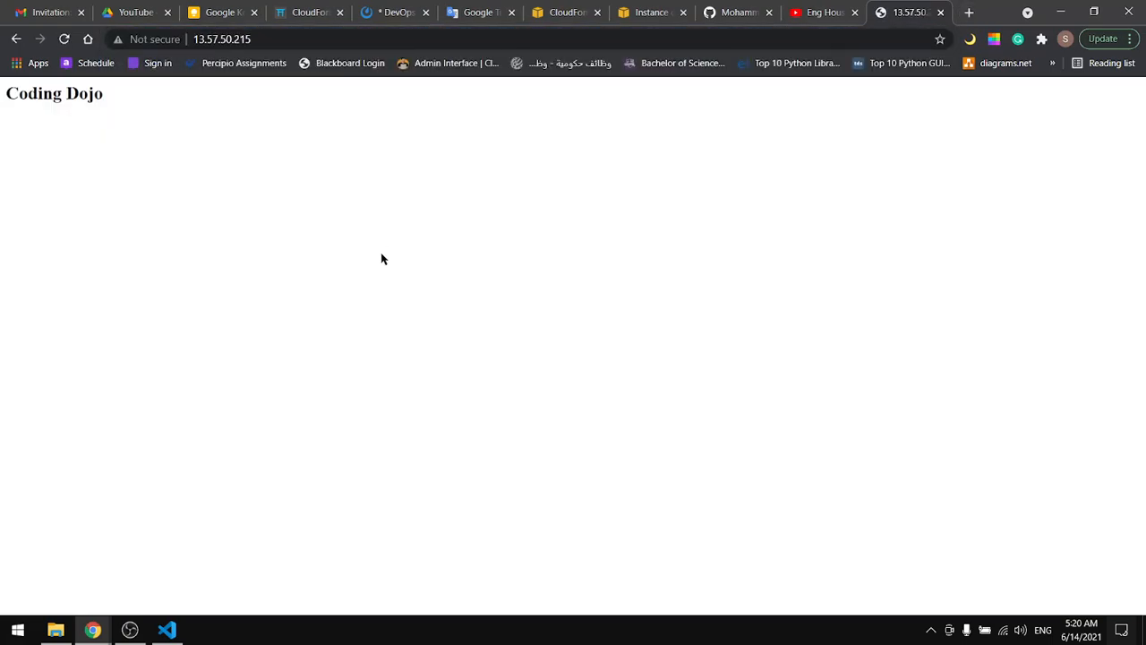
pyautogui.moveTo(131, 99); pyautogui.dragTo(8, 87)
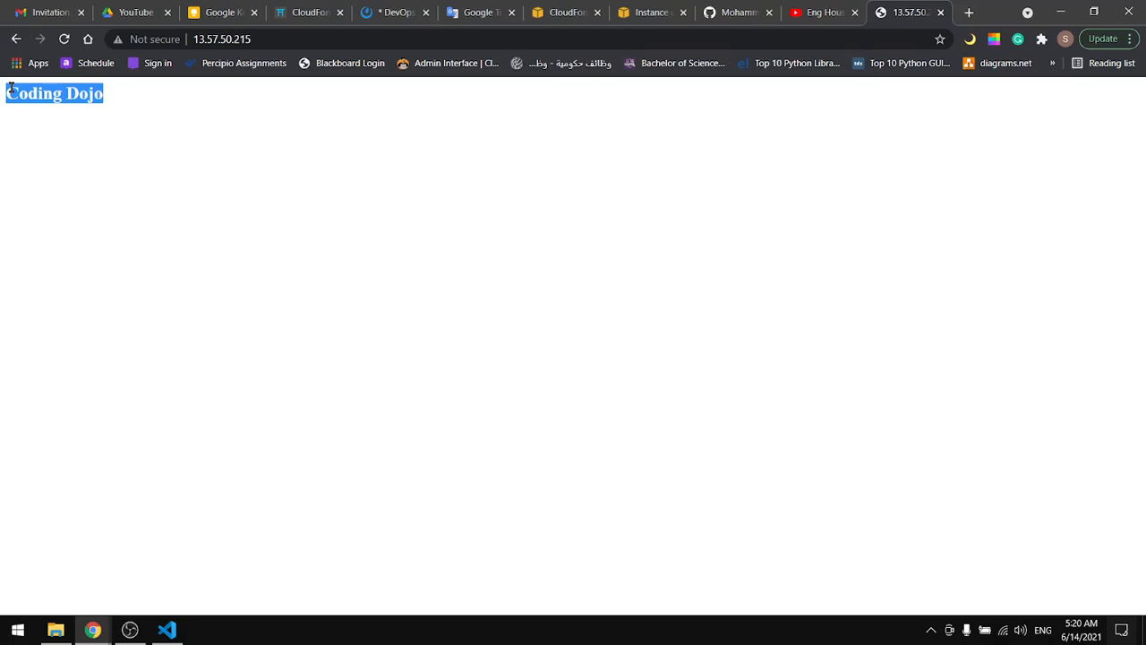
pyautogui.click(417, 131)
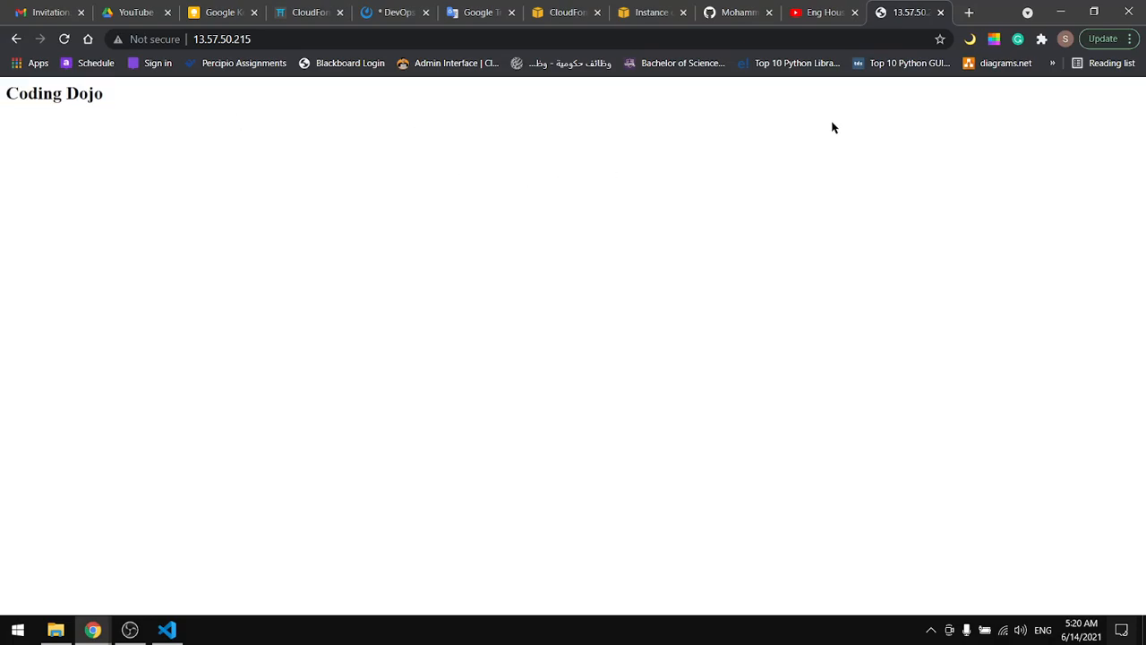
pyautogui.click(938, 13)
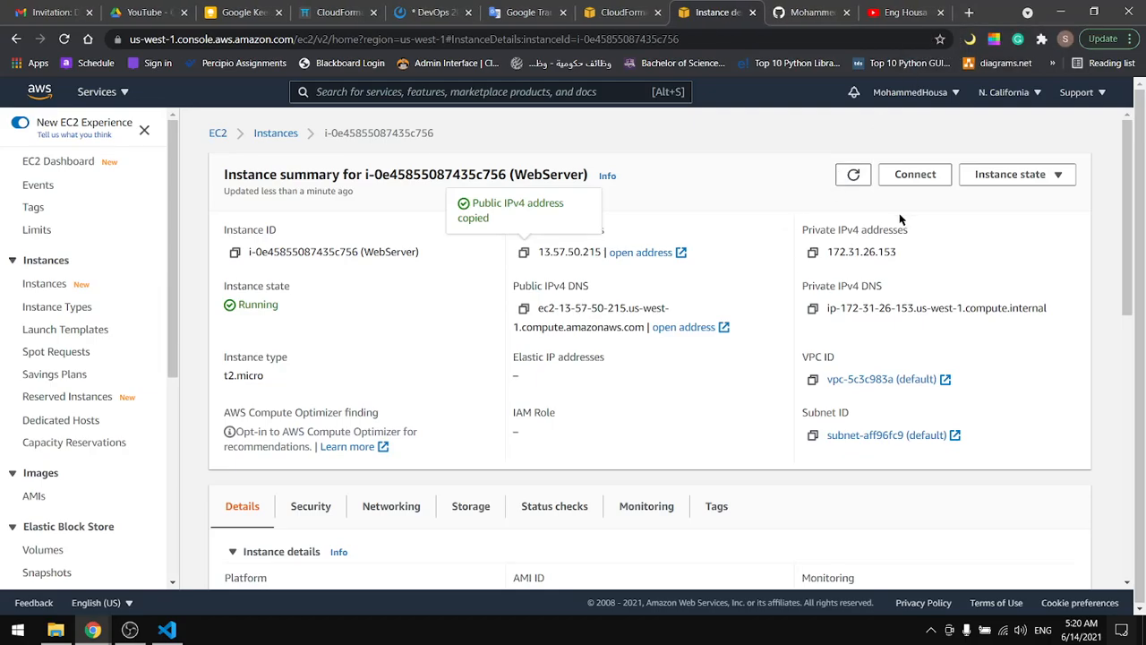
# Step: Connect to the WebServer instance through EC2 Instance Connect as ec2-user and list the contents of /var
pyautogui.click(916, 174)
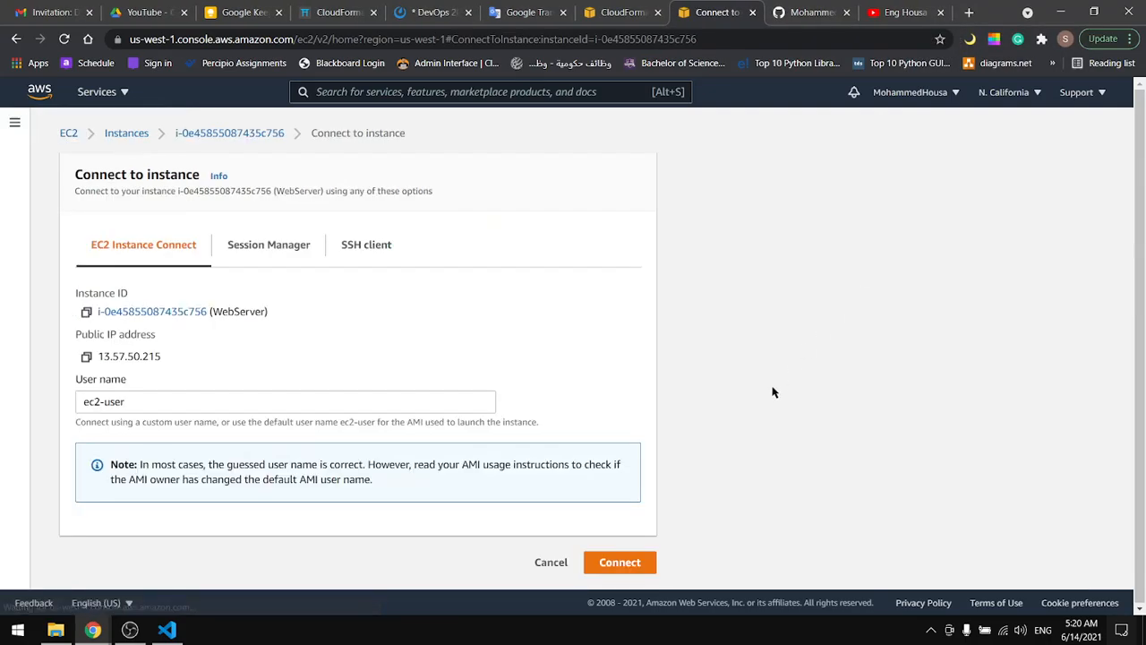
pyautogui.click(608, 563)
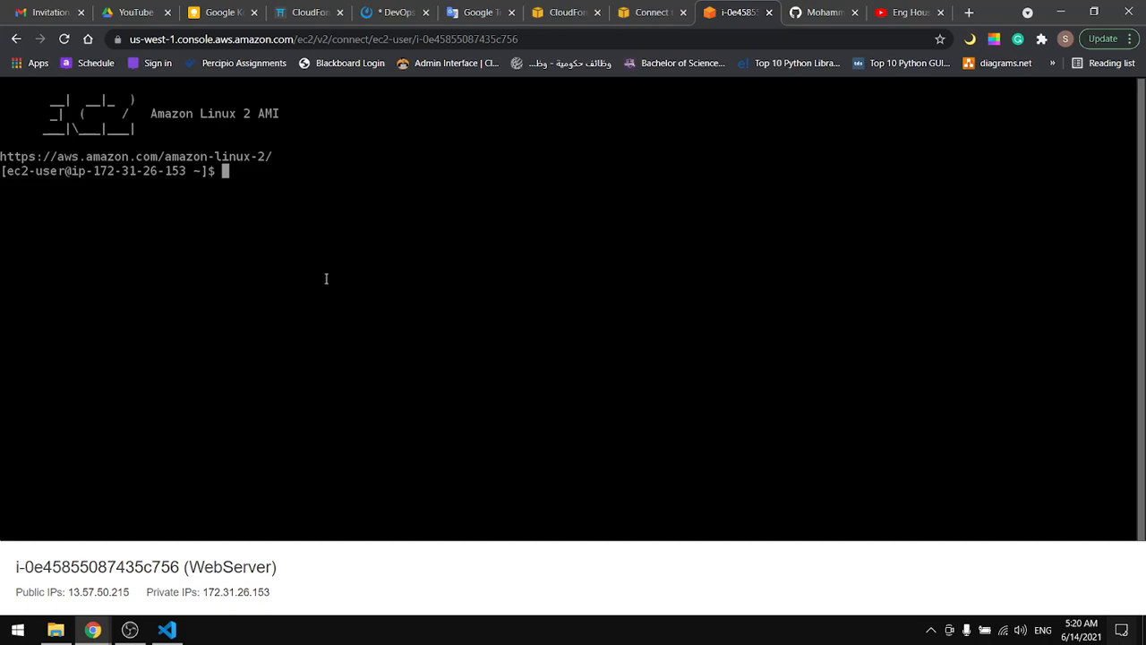
pyautogui.write('cd /var')
pyautogui.press('Return')
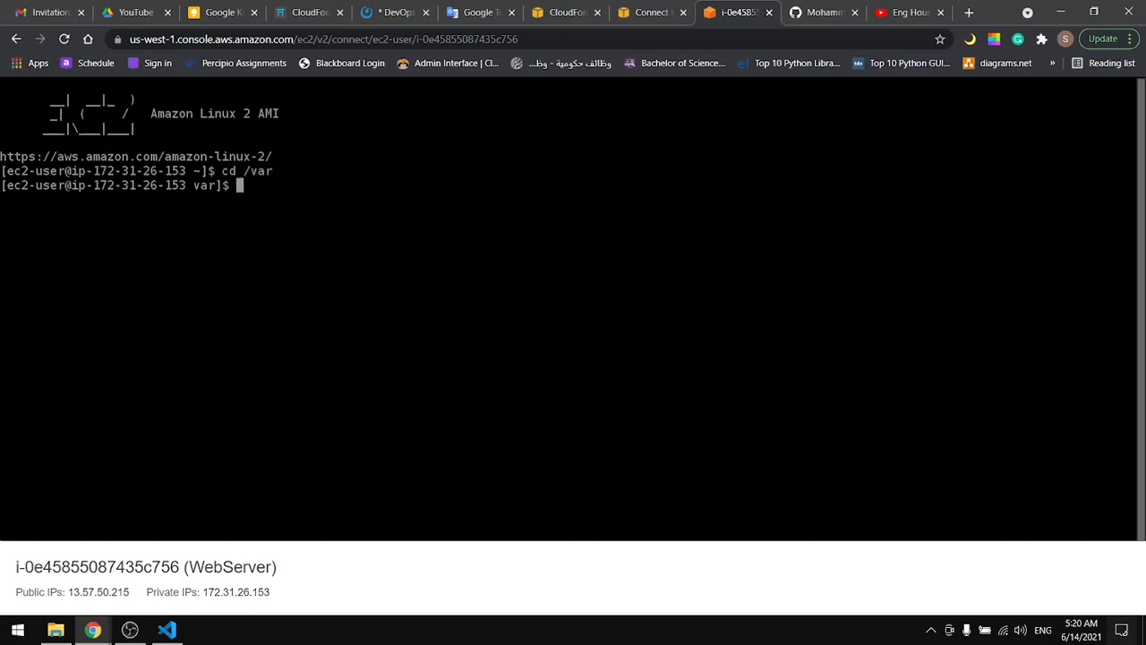
pyautogui.write('ls')
pyautogui.press('Return')
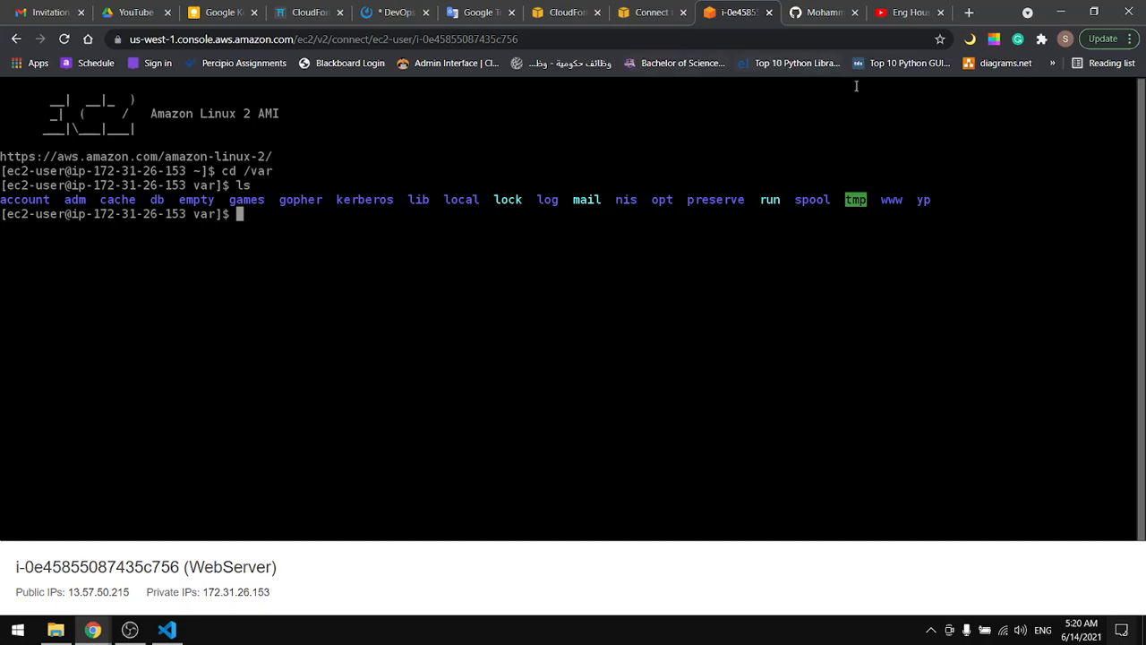
# Step: Look for the www folder in the /var listing and close the terminal session
pyautogui.moveTo(892, 203)
pyautogui.mouseDown()
pyautogui.moveTo(902, 200)
pyautogui.moveTo(883, 201)
pyautogui.mouseUp()
pyautogui.click(419, 238)
pyautogui.click(769, 12)
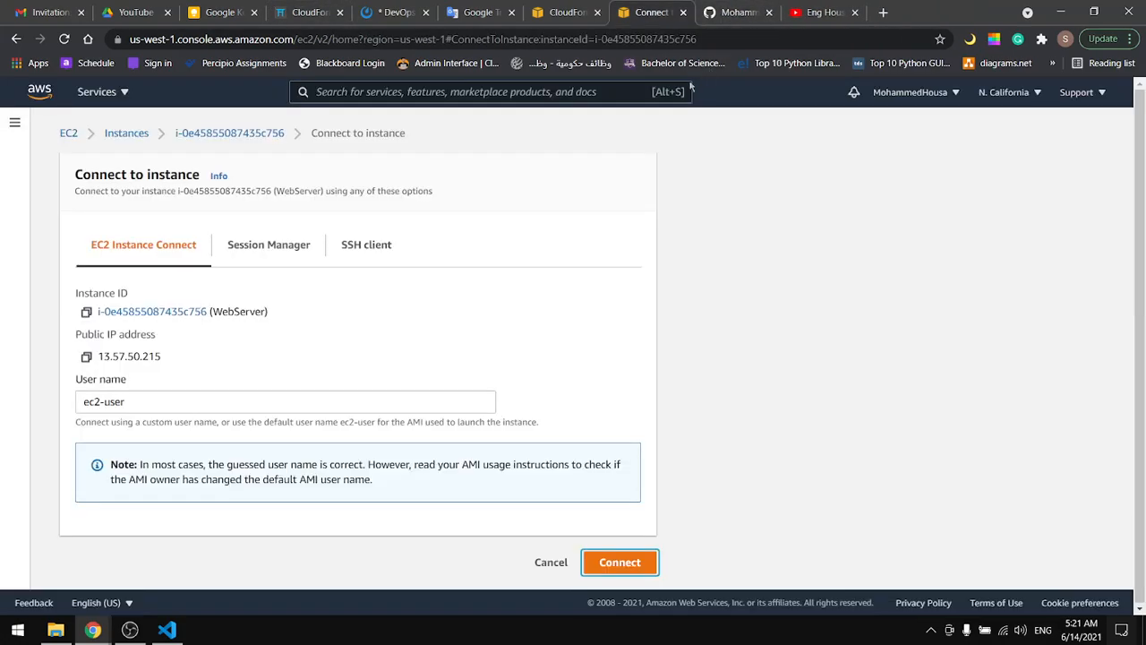
# Step: Return to the CloudFormation page, delete the DevOps stack and dismiss the notification banner
pyautogui.click(631, 15)
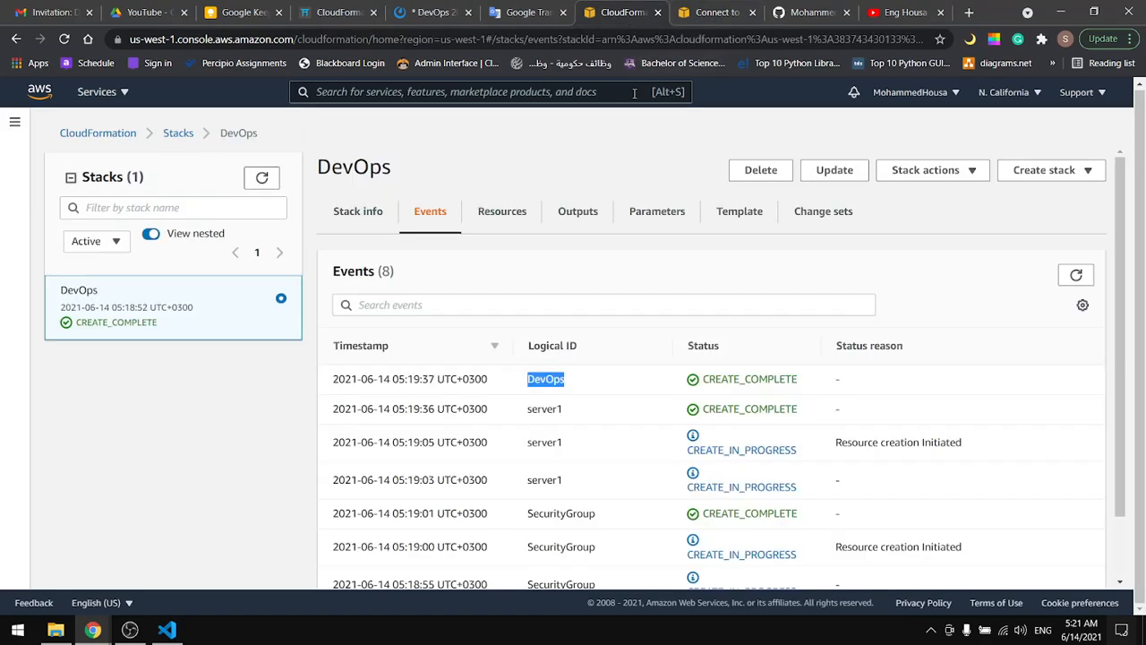
pyautogui.click(760, 170)
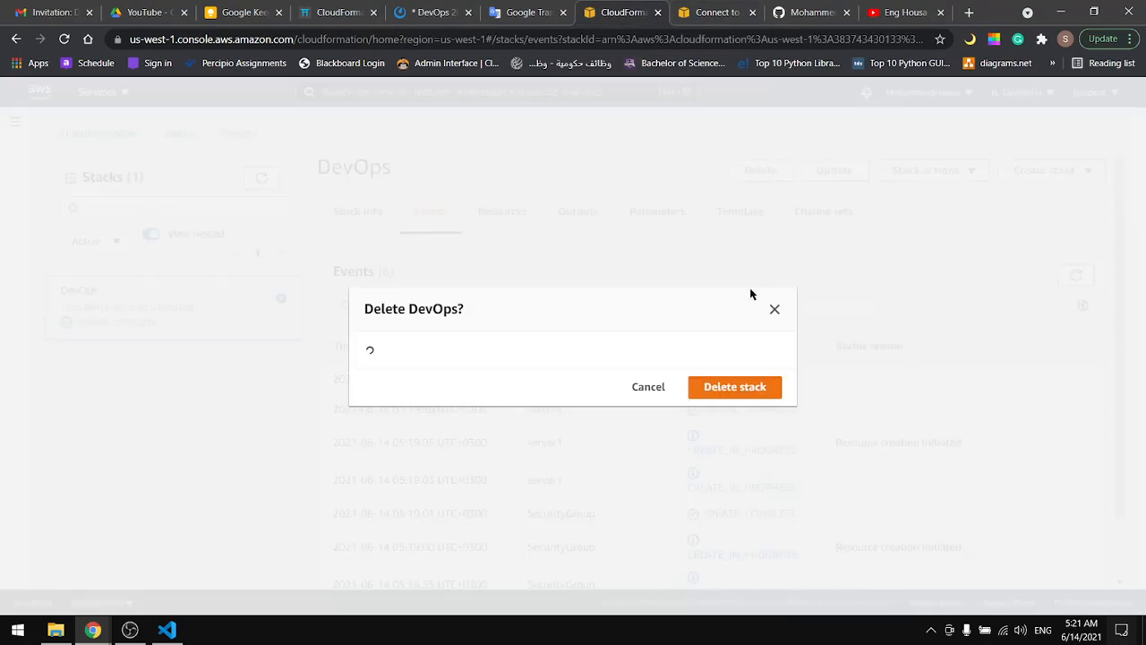
pyautogui.click(739, 395)
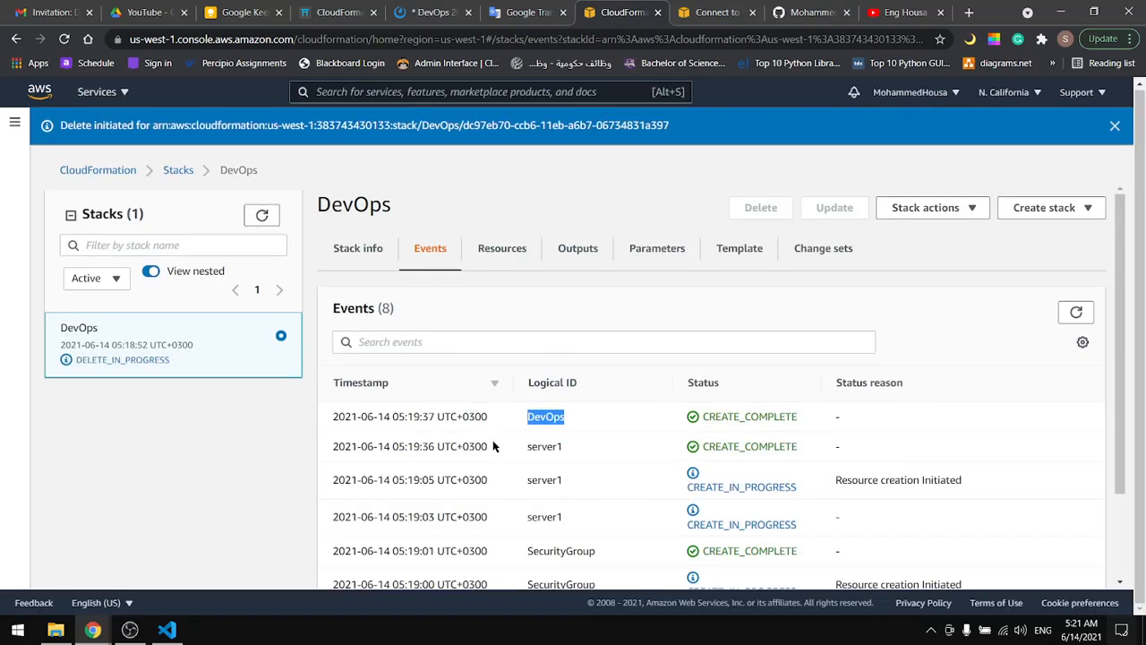
pyautogui.click(1115, 128)
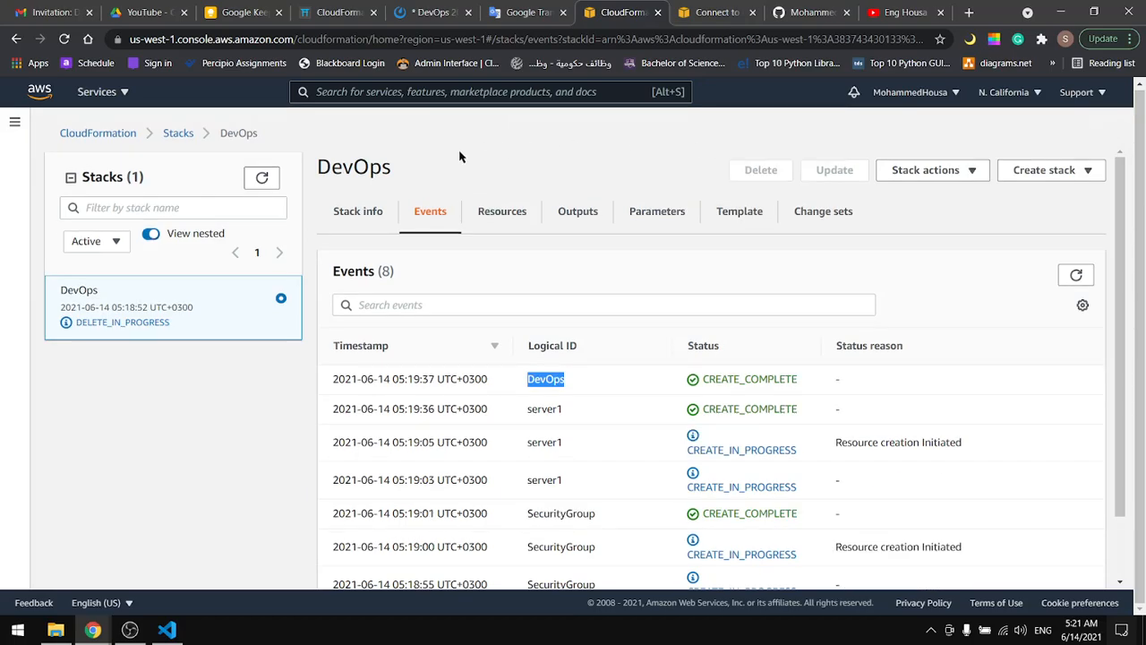
# Step: Go back to the EC2 Instances list and reload it repeatedly to follow the WebServer instance's termination
pyautogui.click(714, 15)
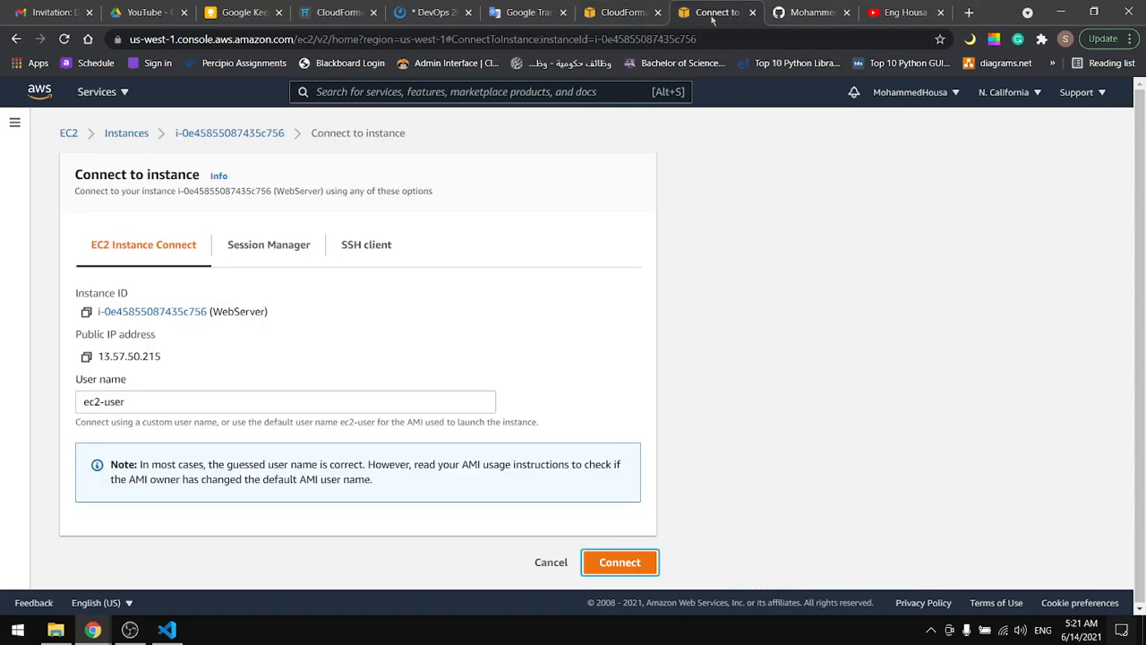
pyautogui.click(126, 133)
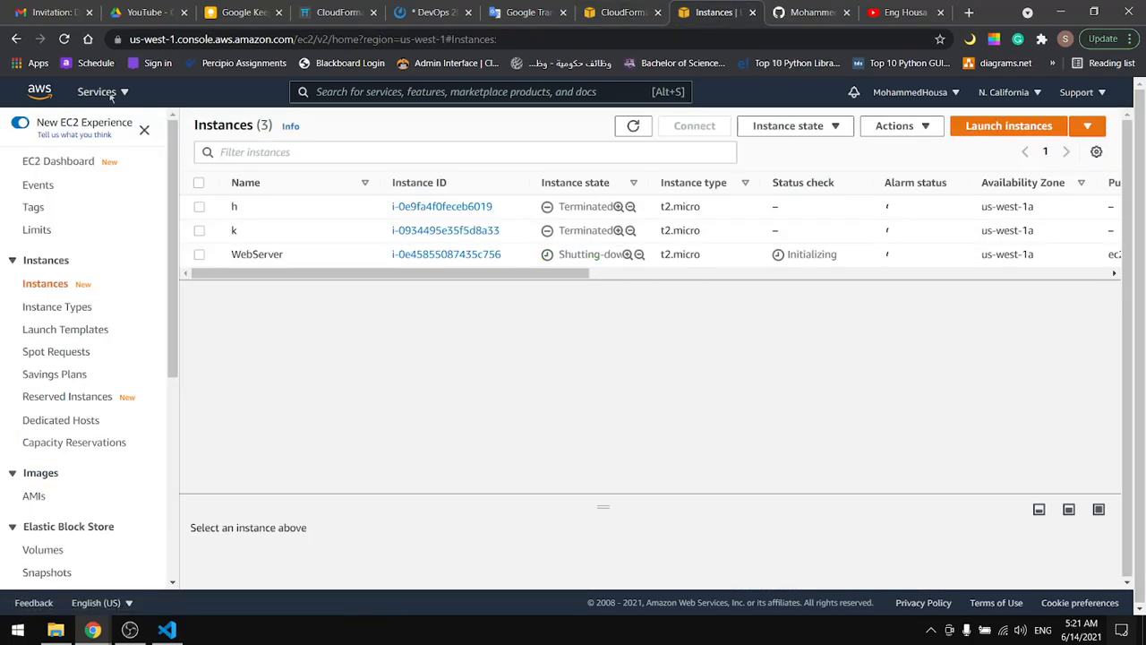
pyautogui.click(63, 39)
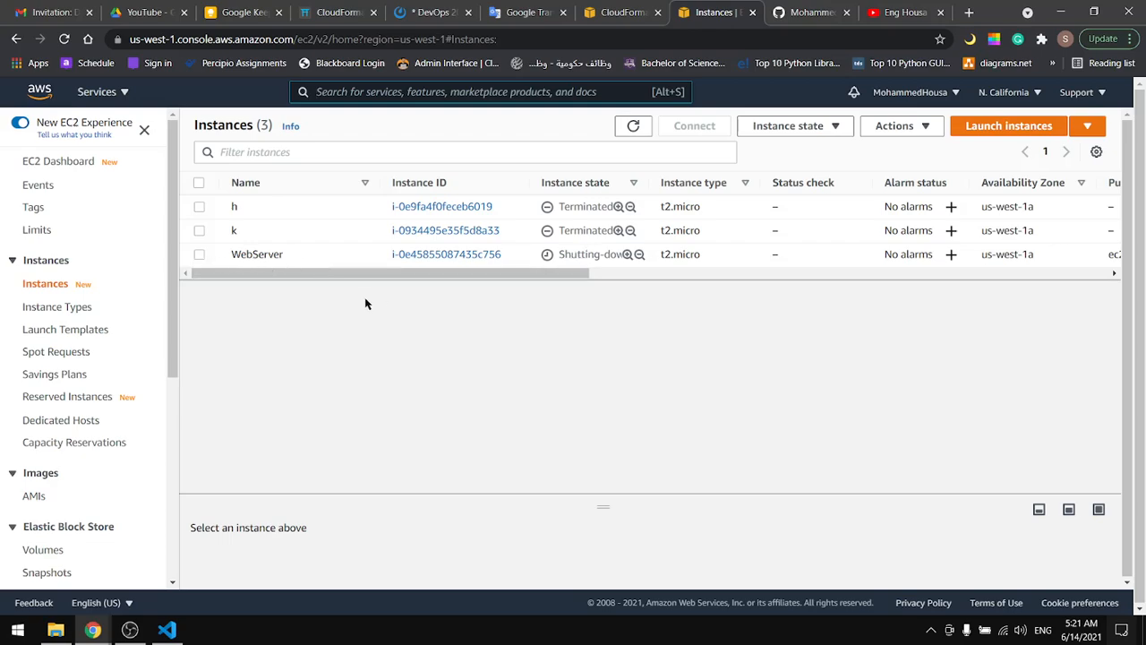
pyautogui.click(64, 39)
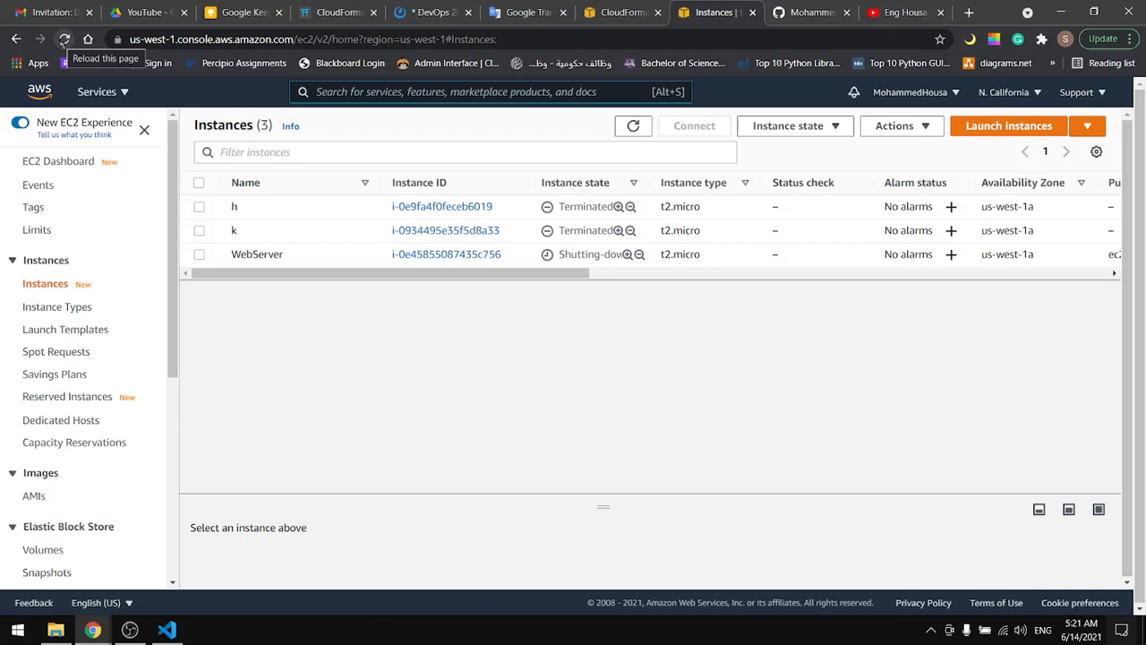
pyautogui.click(64, 39)
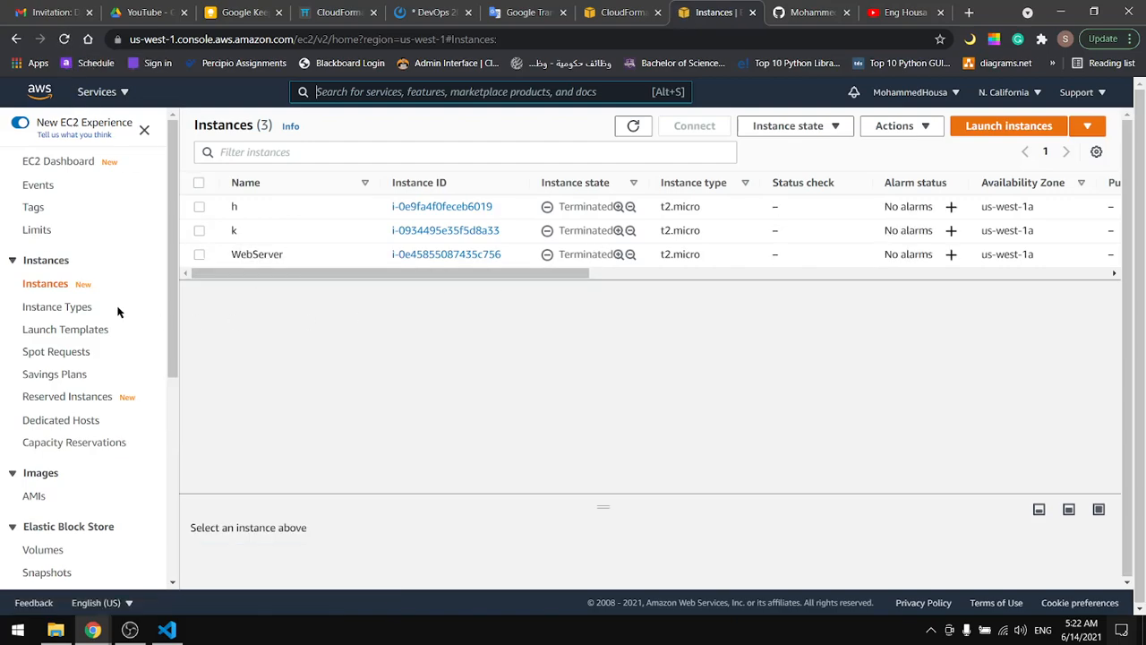
# Step: Open the Security Groups list and reload it to check whether the SSH-HTTP group has been removed
pyautogui.scroll(-3, 59, 224)
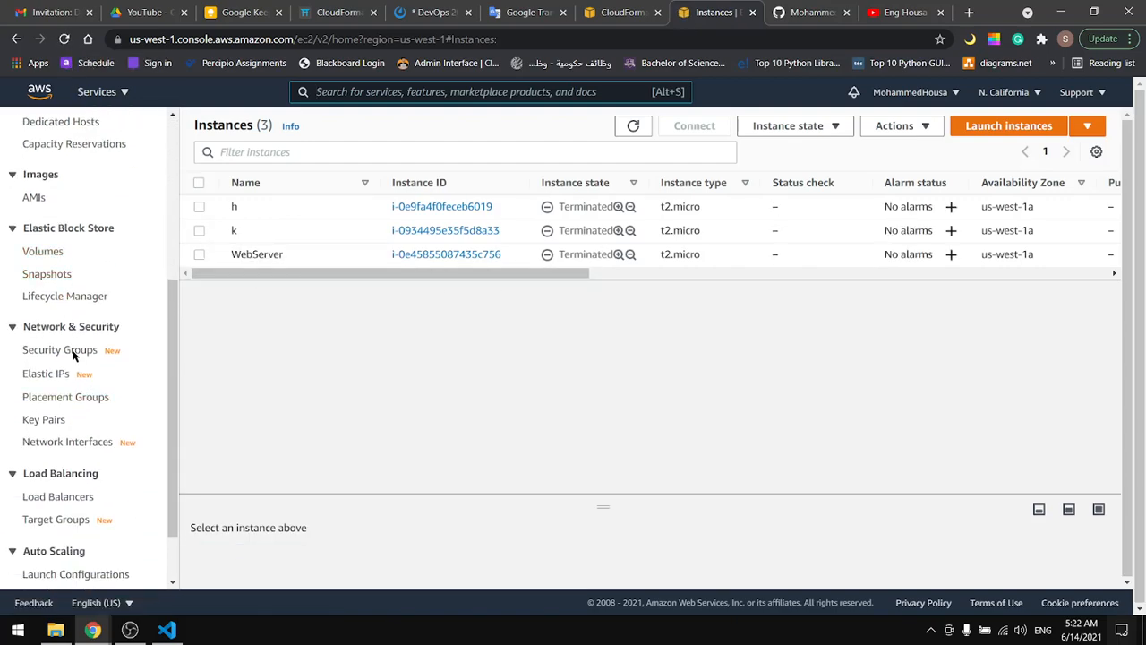
pyautogui.click(73, 354)
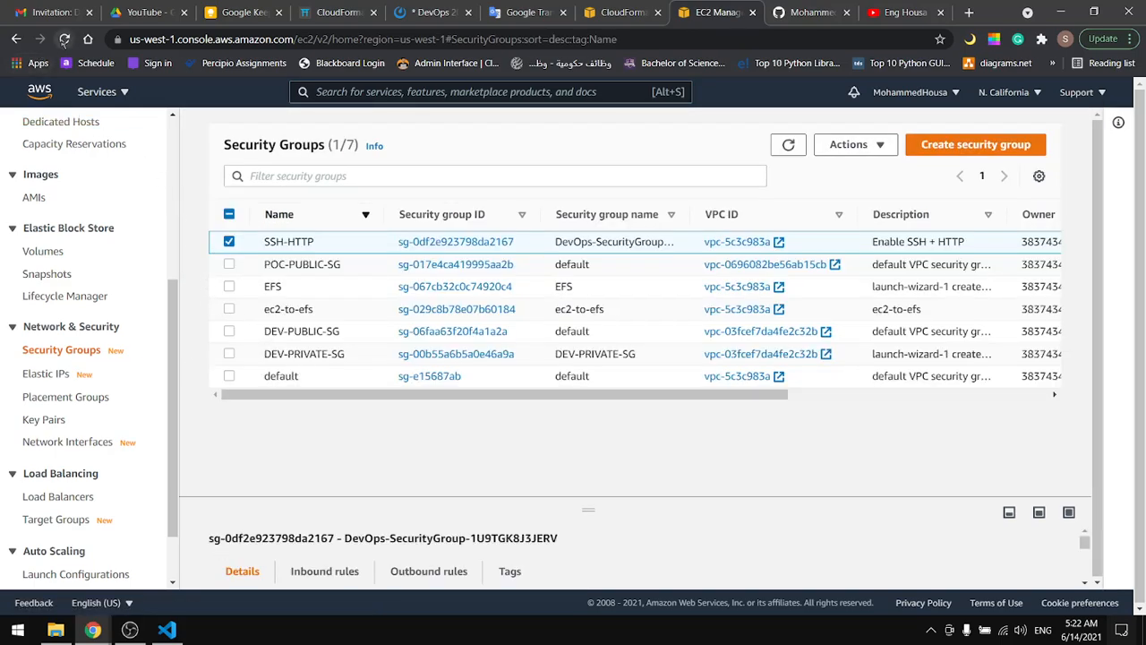
pyautogui.click(65, 39)
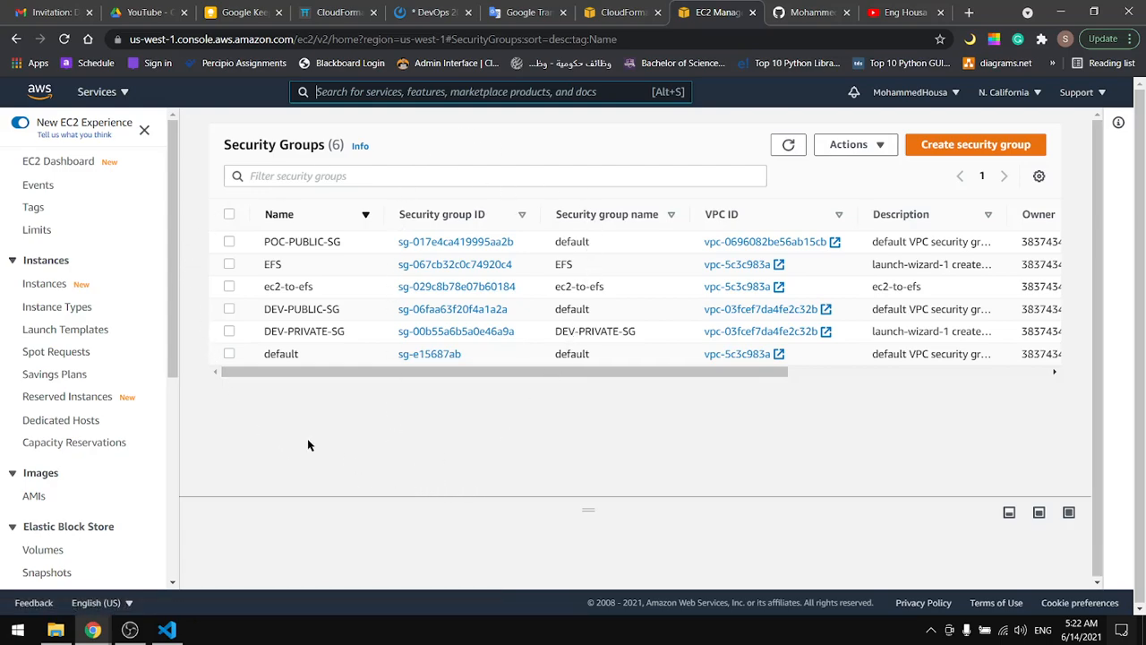
# Step: Check the DevOps stack page again, and review the Instance with Apache Server entry in the GitHub repository's README
pyautogui.click(618, 13)
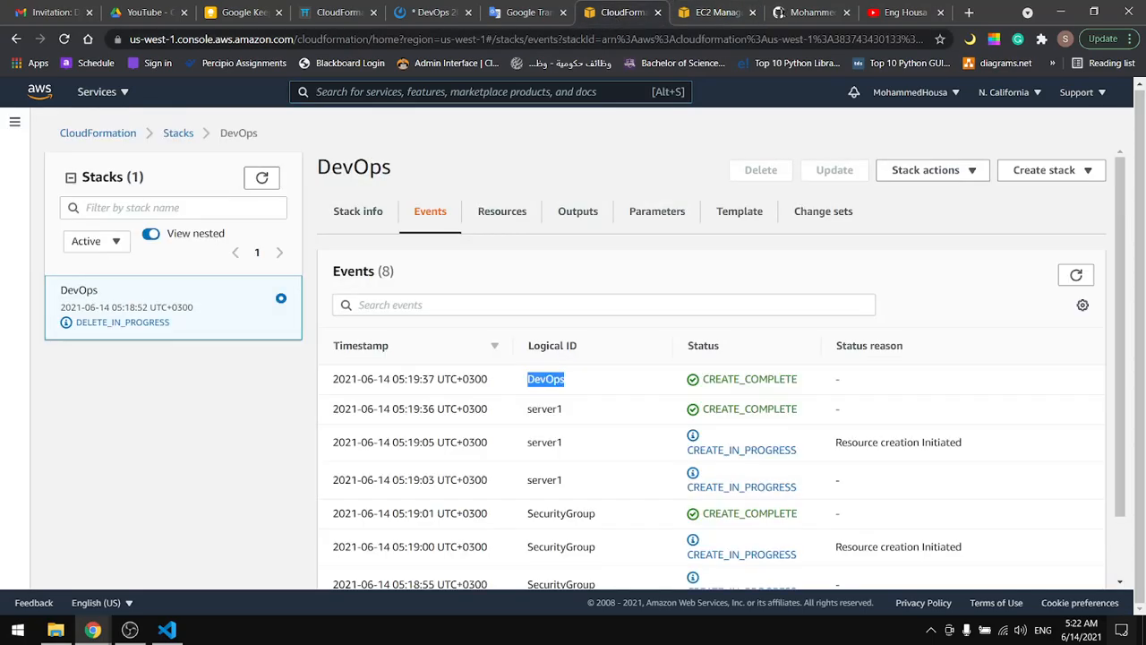
pyautogui.click(807, 12)
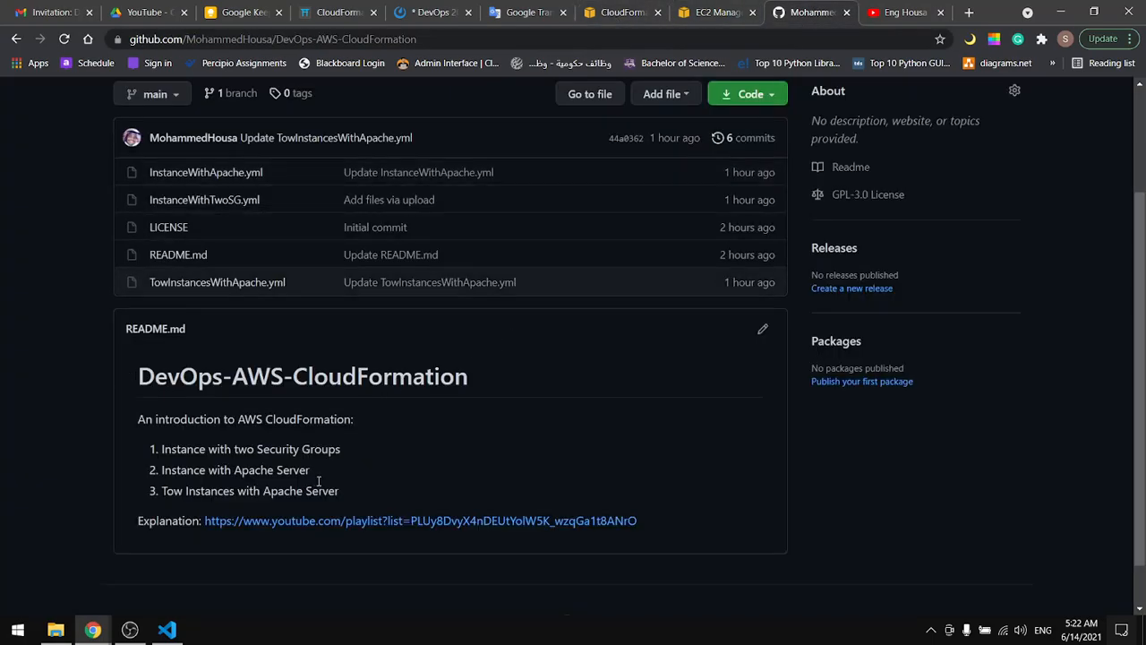
pyautogui.moveTo(326, 467); pyautogui.dragTo(162, 466)
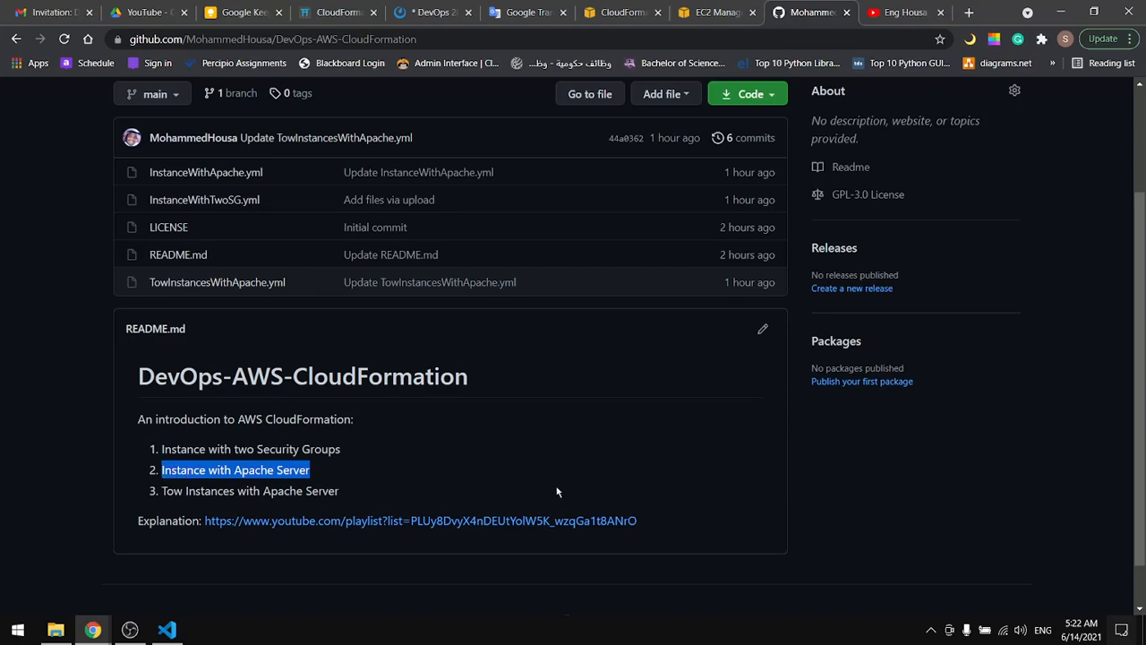
pyautogui.click(839, 488)
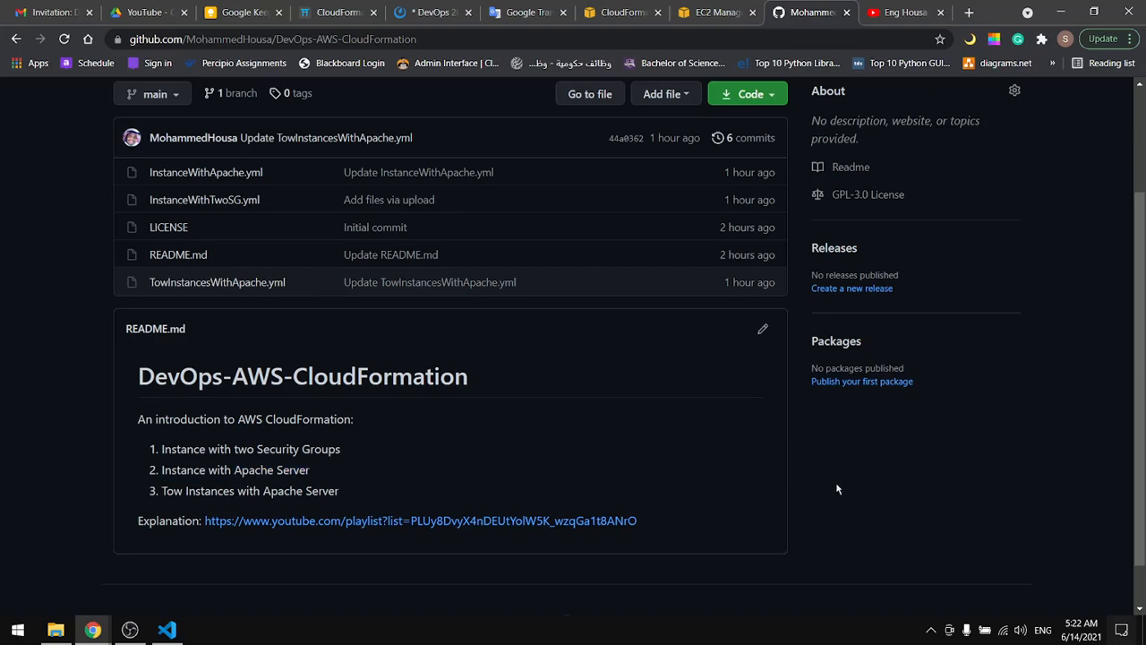